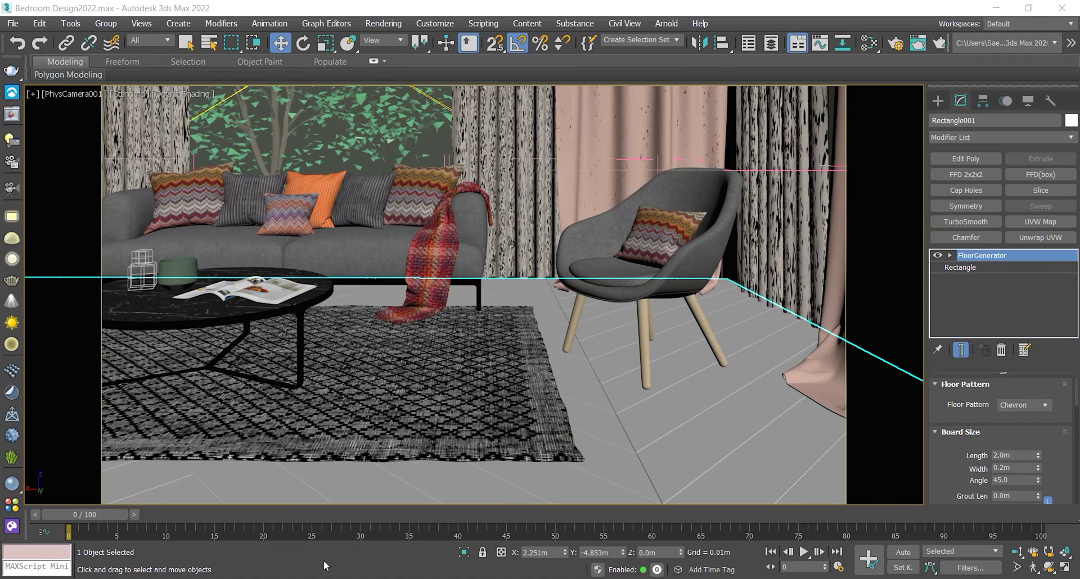
Preview elm_wood_33_49_diffuse.jpg from the elm_wood_33_49_4K maps folder, then return to Photoshop.
key("alt+Tab")
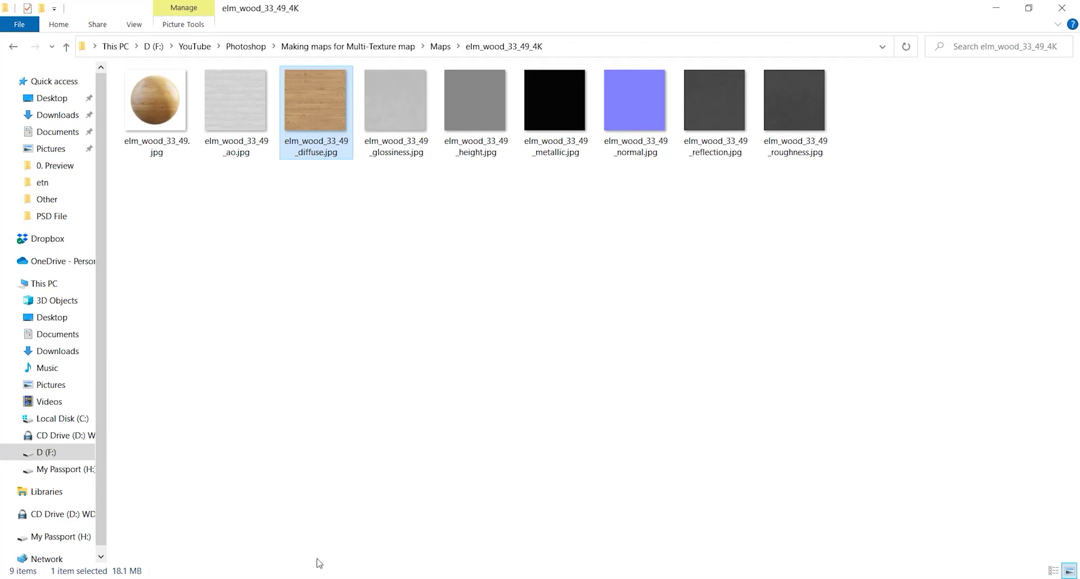
double_click(308, 107)
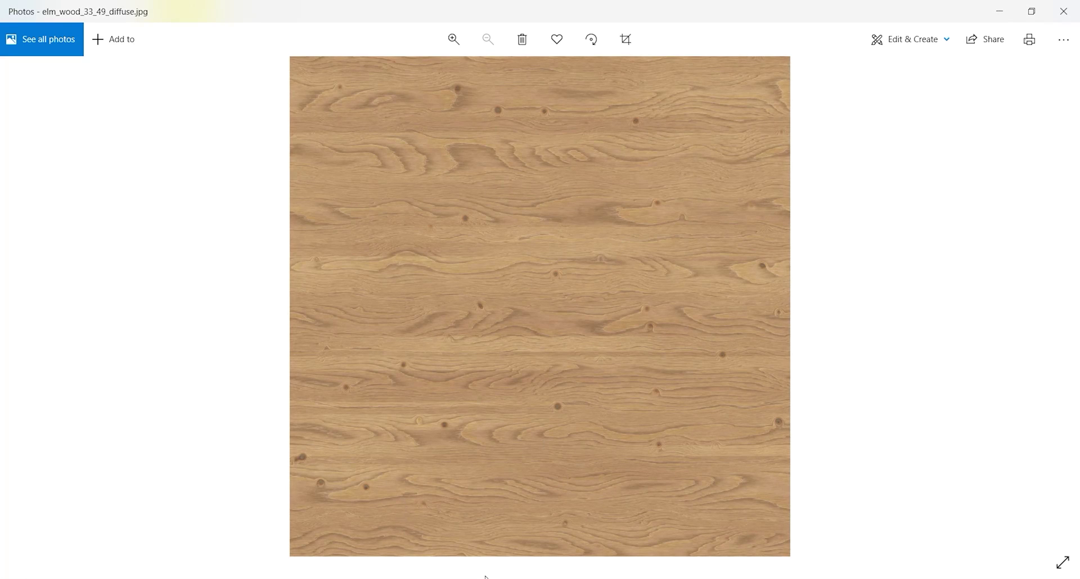
key("alt+Tab")
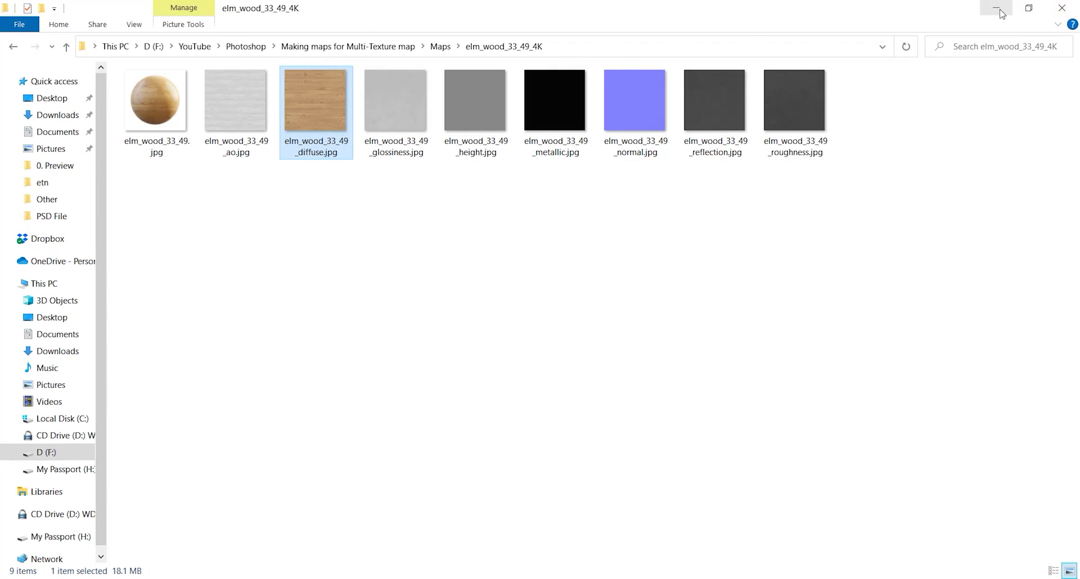
left_click(1001, 11)
Start Load Files into Stack and pick the diffuse map as the first file.
left_click(30, 9)
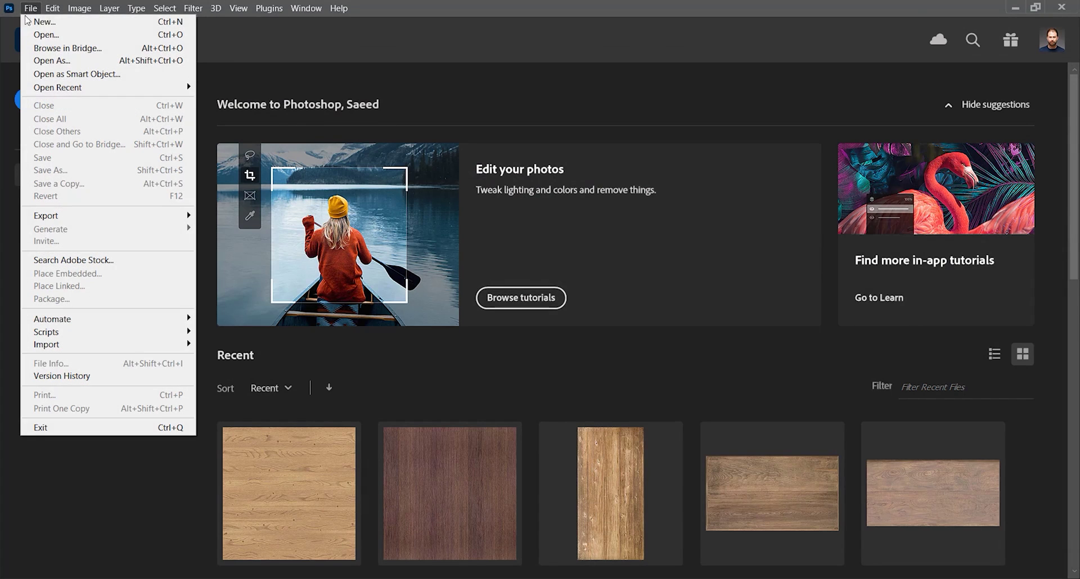
mouse_move(107, 336)
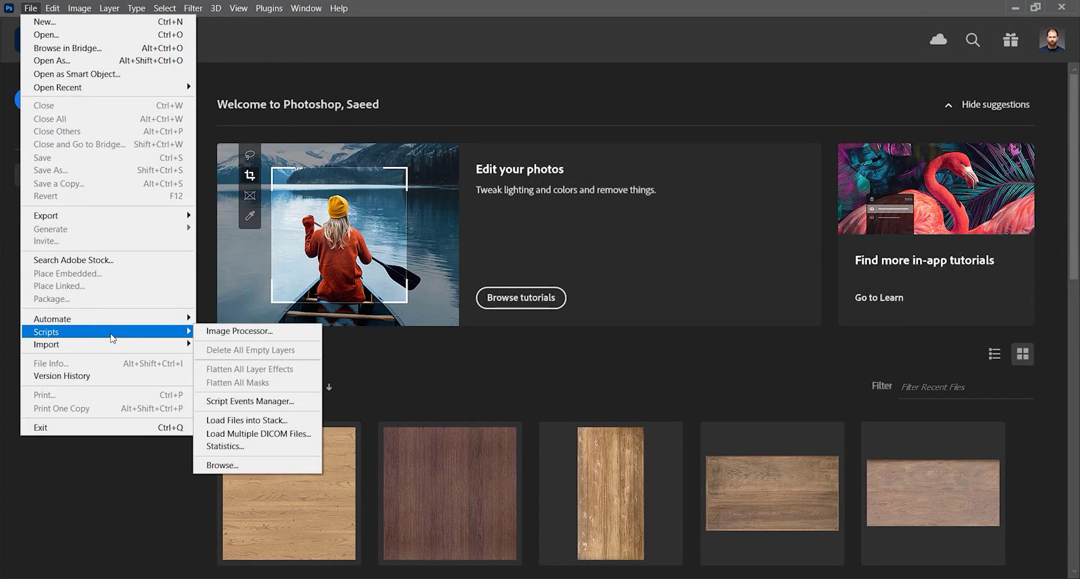
left_click(279, 423)
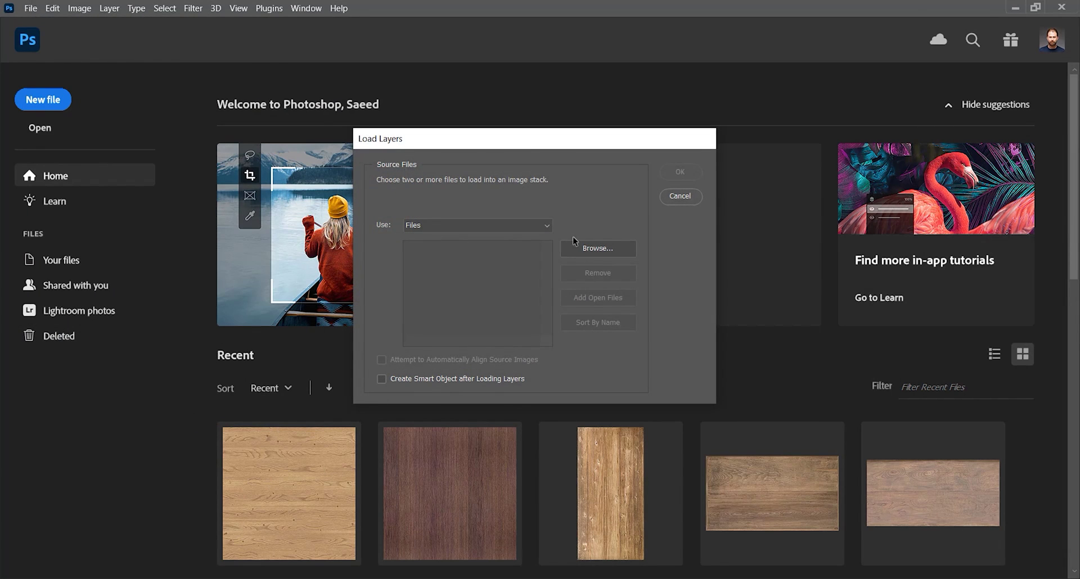
left_click(587, 252)
left_click(348, 125)
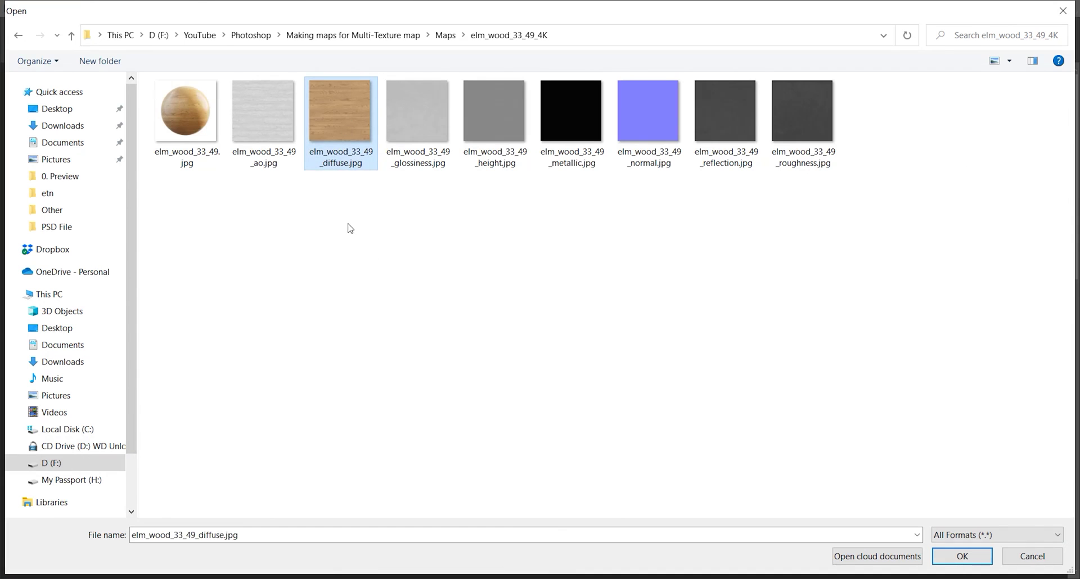
Add the ao, glossiness, height, normal, reflection and roughness maps and load all seven as layers.
left_click(269, 112, "ctrl")
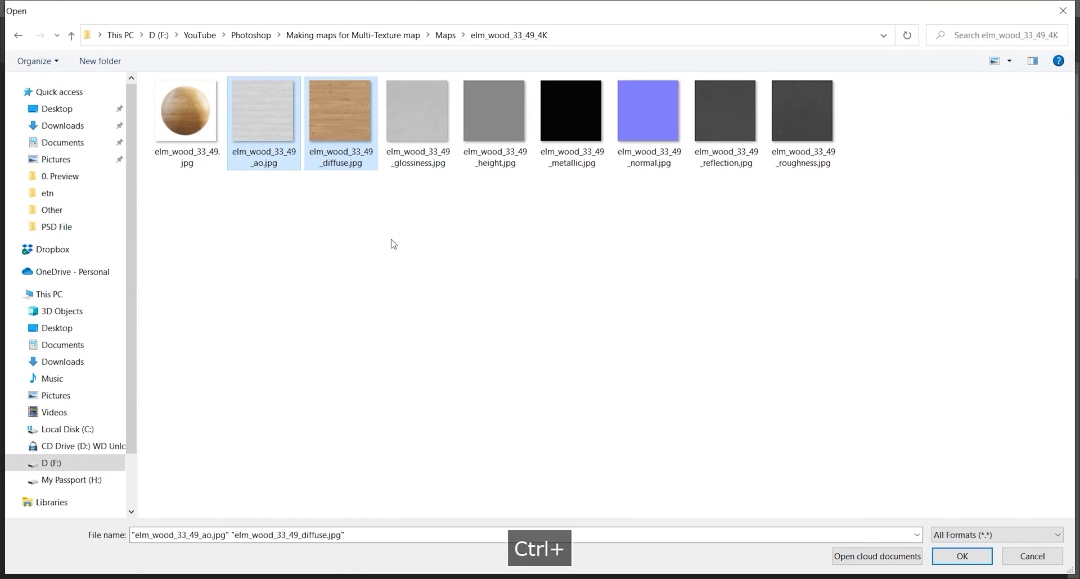
left_click(419, 129, "ctrl")
left_click(502, 117, "ctrl")
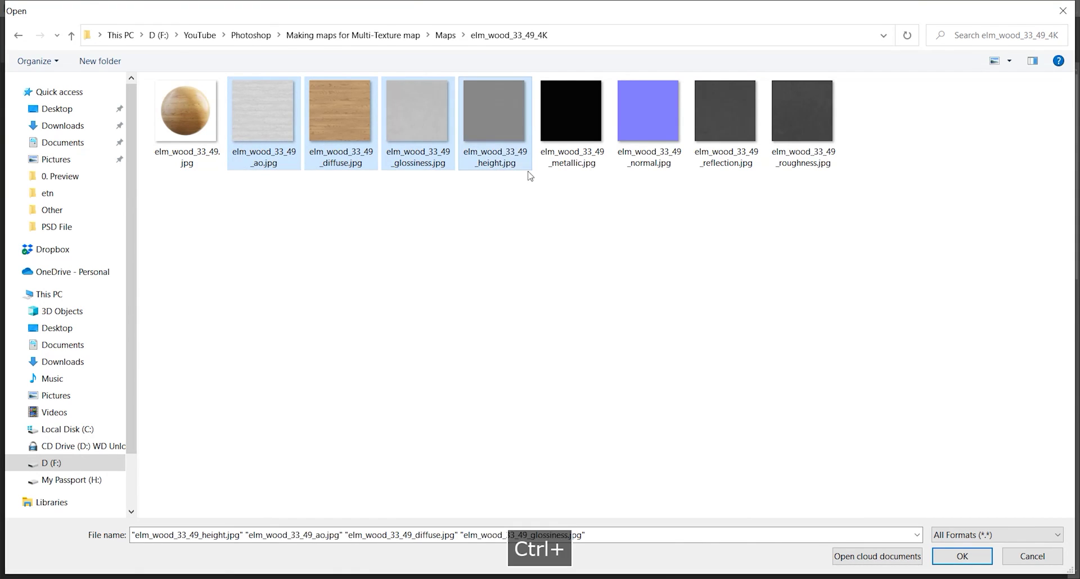
left_click(665, 127, "ctrl")
left_click(734, 122, "ctrl")
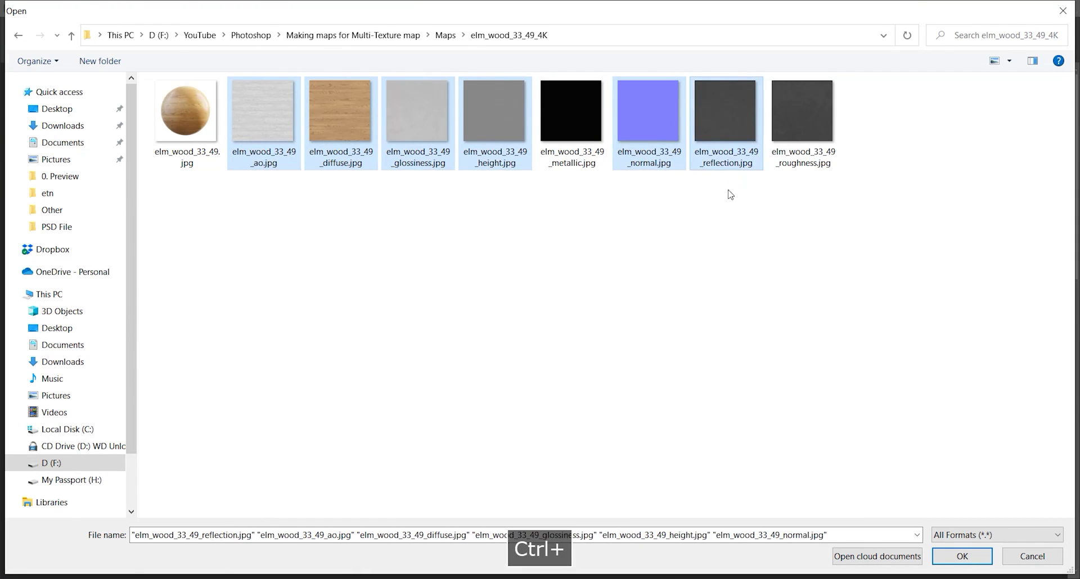
left_click(821, 125, "ctrl")
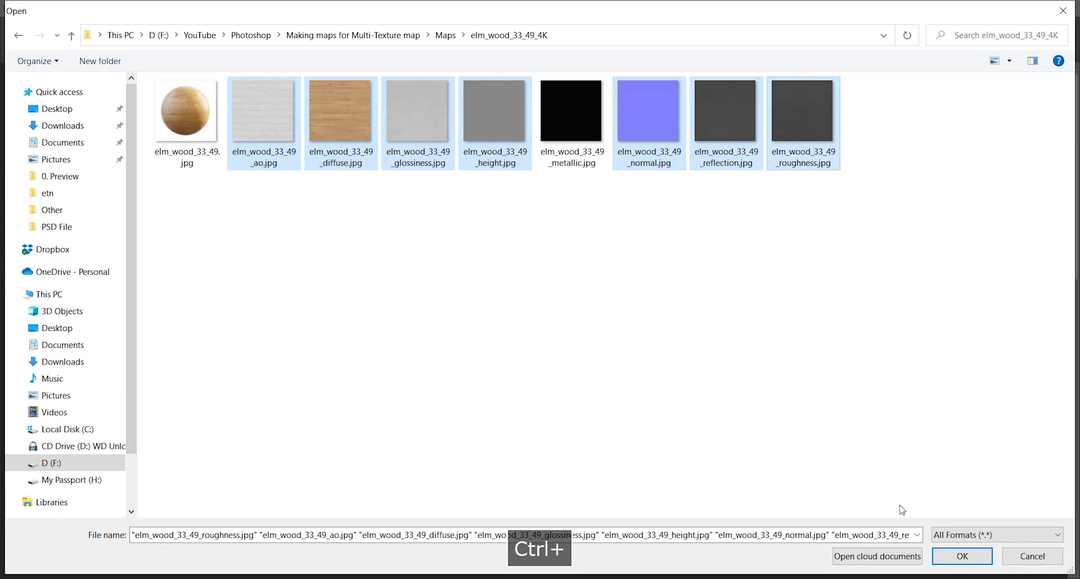
left_click(962, 556)
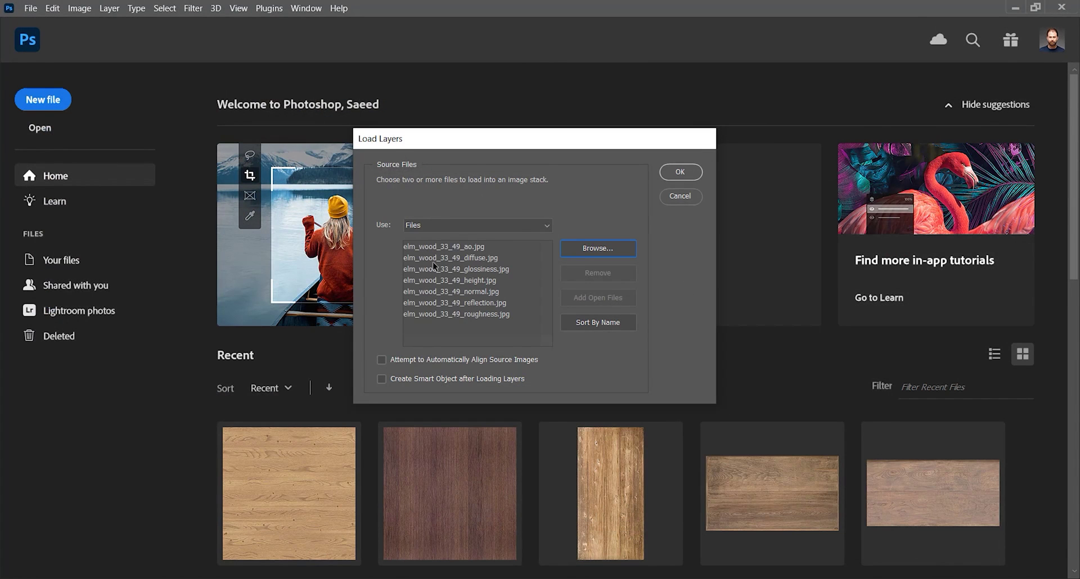
left_click(681, 173)
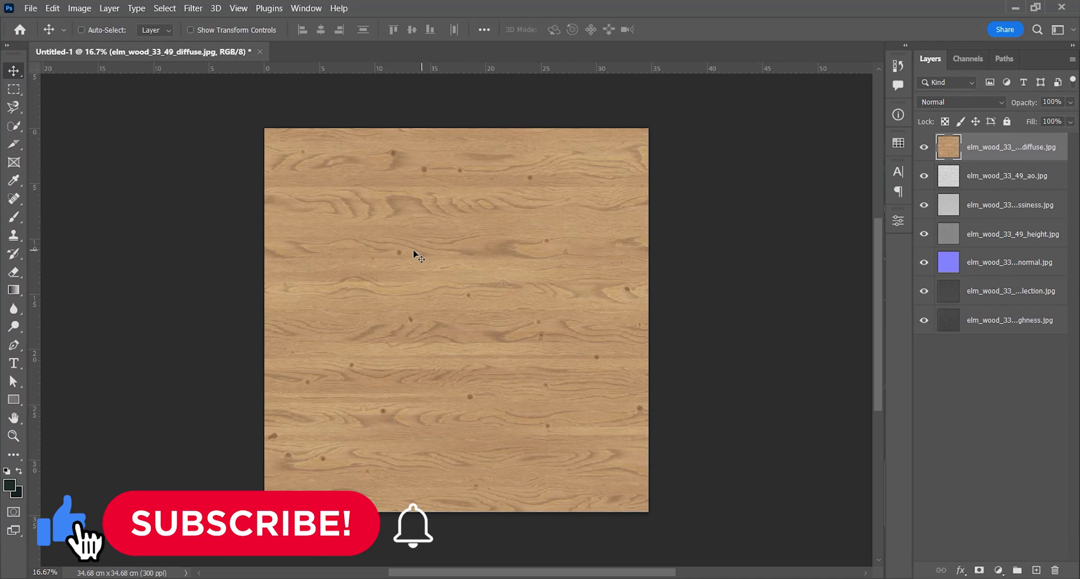
Zoom the canvas to 100%, then out to see the whole wood texture.
key("z")
left_click(373, 29)
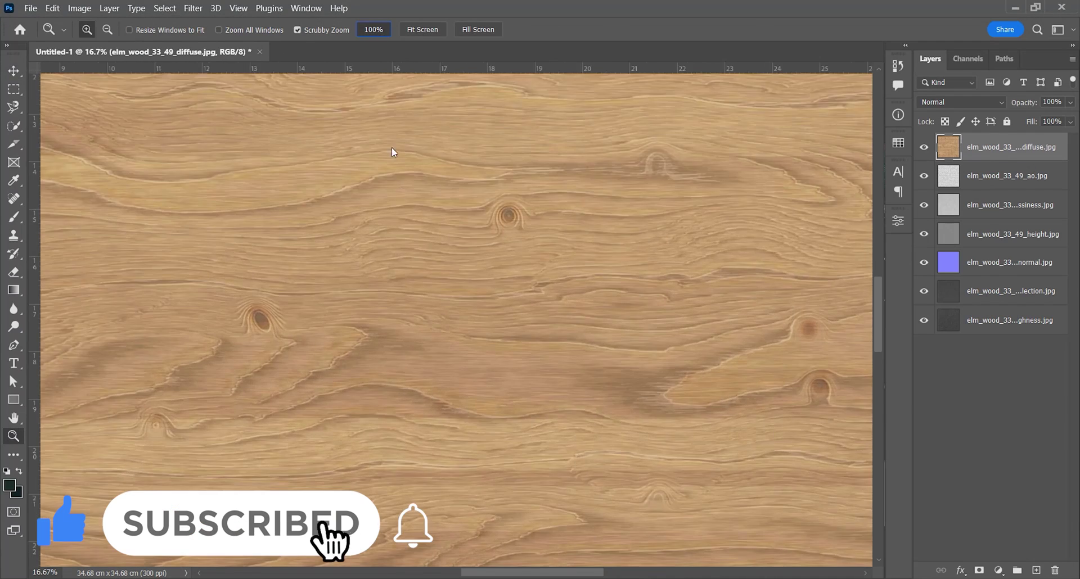
left_click_drag(439, 305, 350, 305)
key("space")
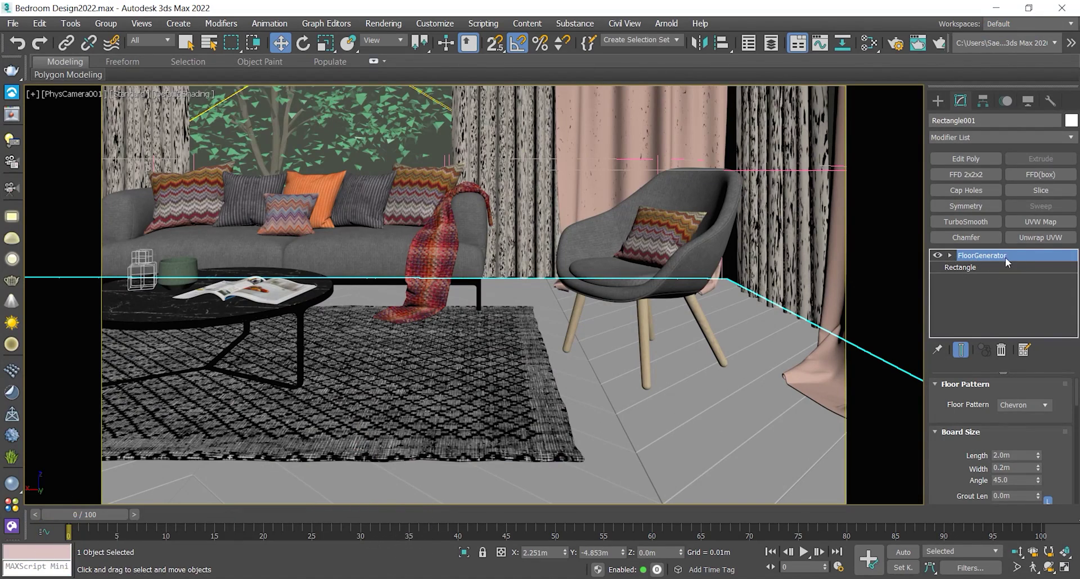
scroll(943, 461, "down", 2)
left_click_drag(943, 461, 948, 440)
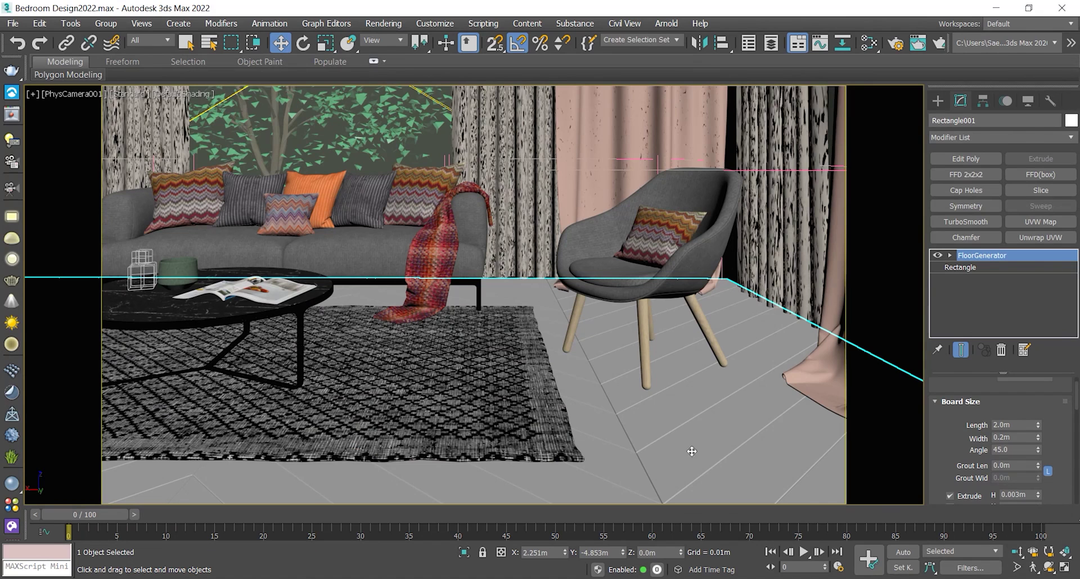
left_click(998, 438)
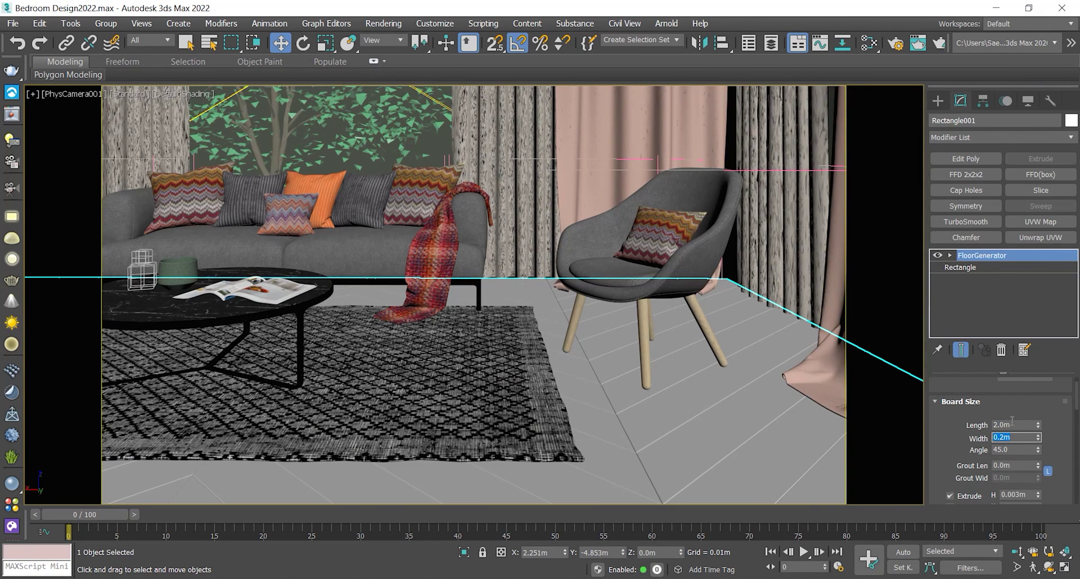
key("shift+Tab")
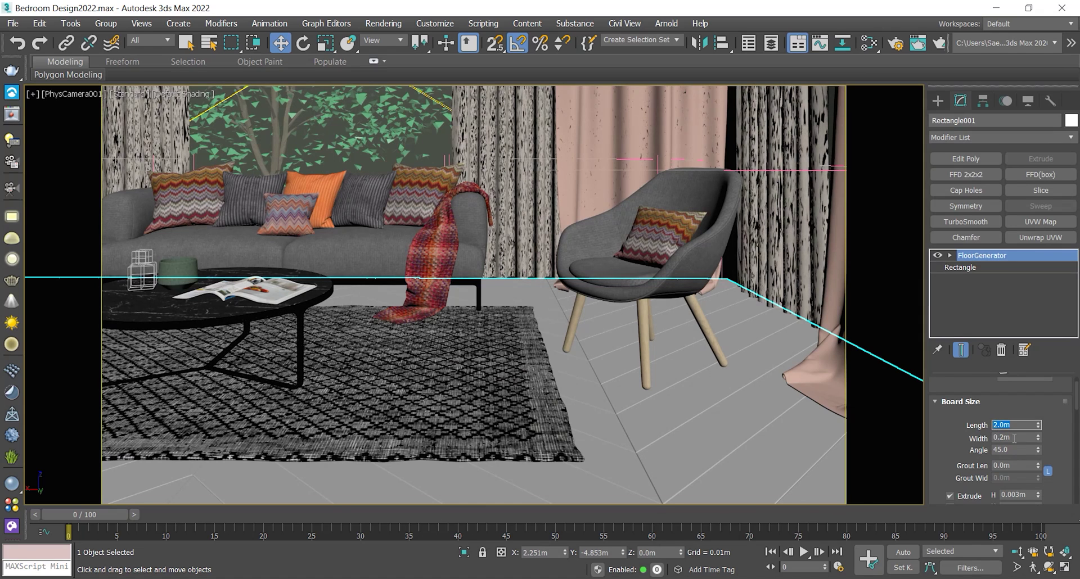
key("Tab")
scroll(1015, 438, "down", 1)
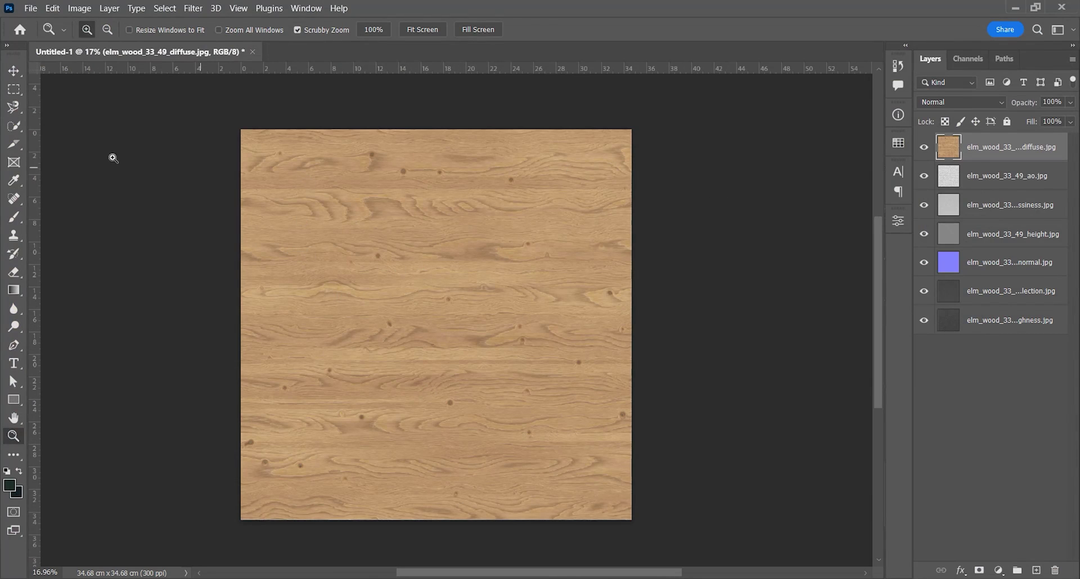
Draw one slice over the whole texture and divide it horizontally into 10 slices.
left_click(14, 144)
scroll(243, 126, "down", 1)
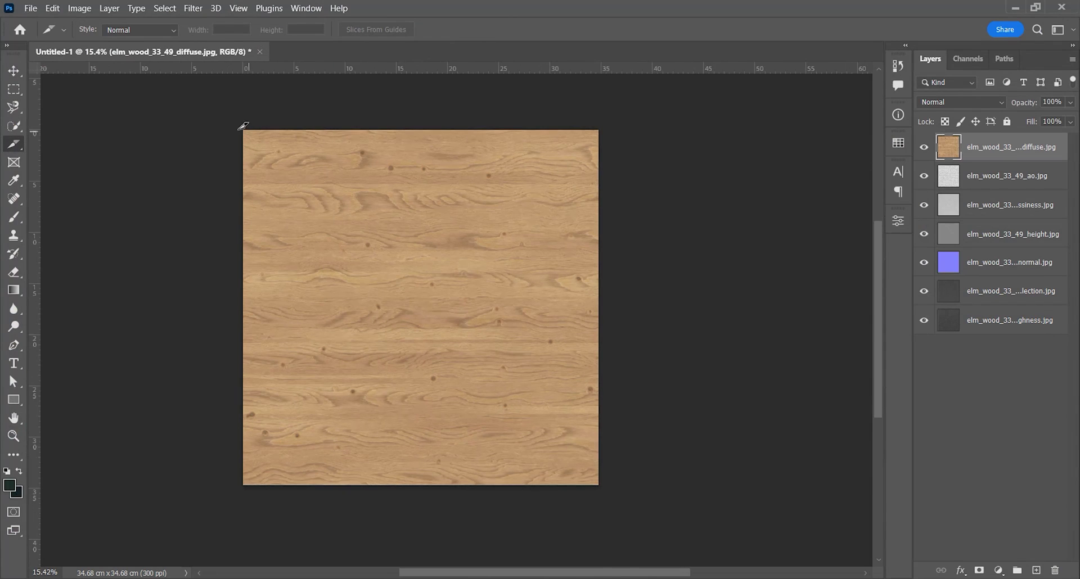
mouse_move(237, 117)
left_mouse_down()
mouse_move(485, 438)
mouse_move(633, 509)
mouse_move(624, 499)
left_mouse_up()
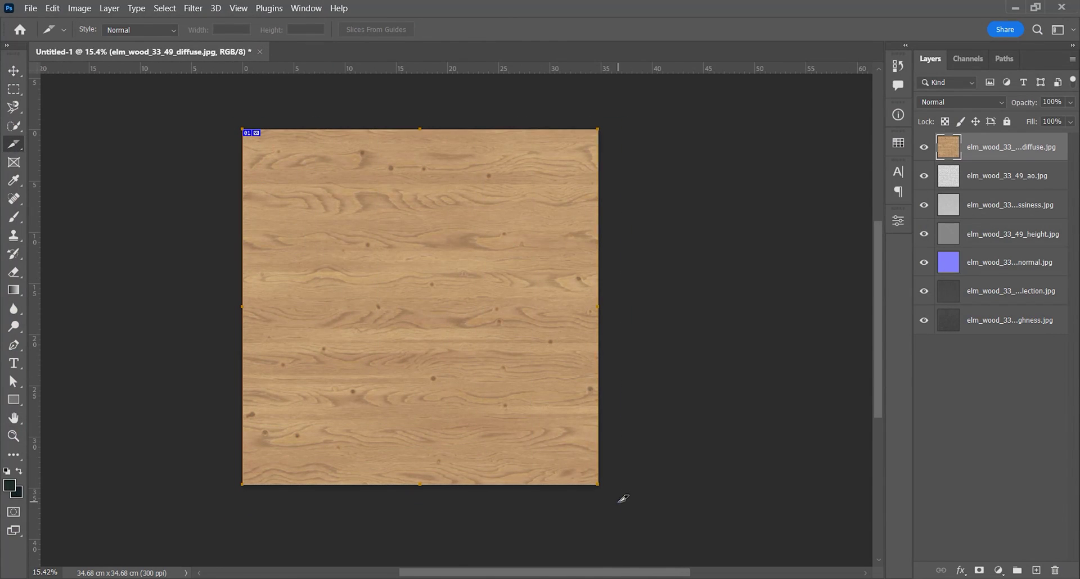
right_click(392, 218)
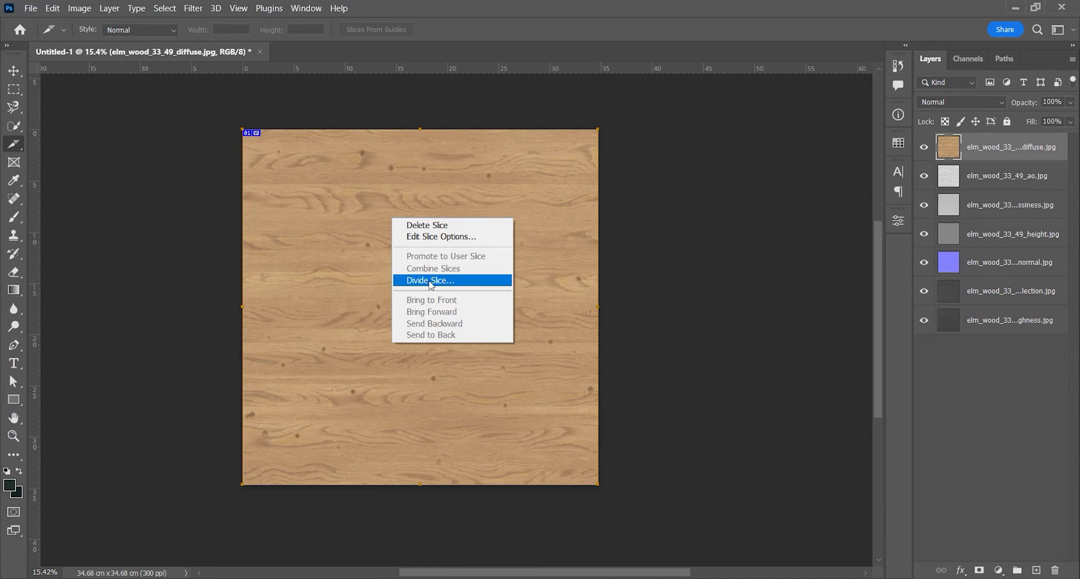
left_click(418, 281)
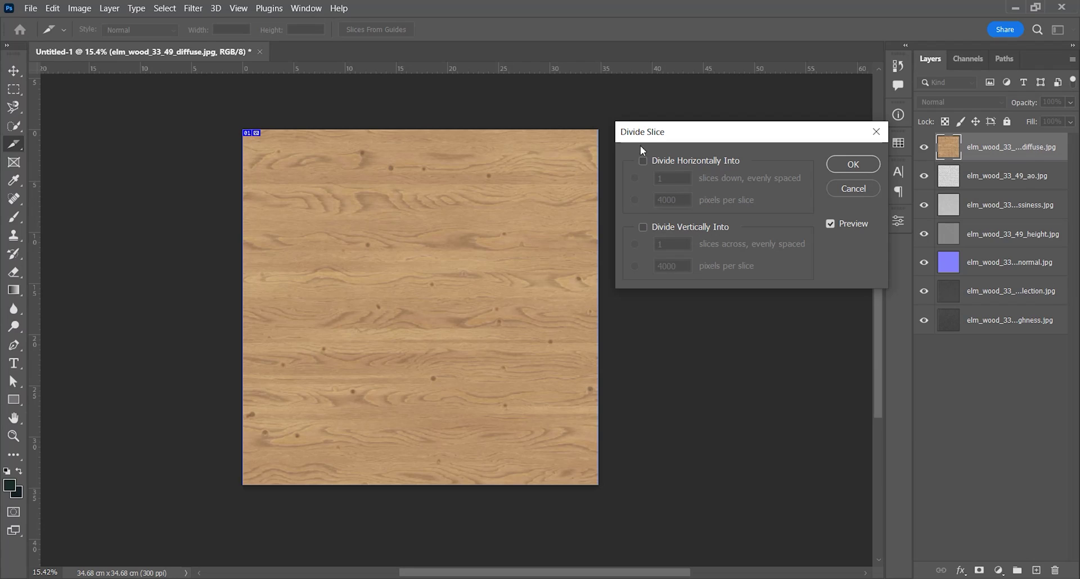
left_click(643, 160)
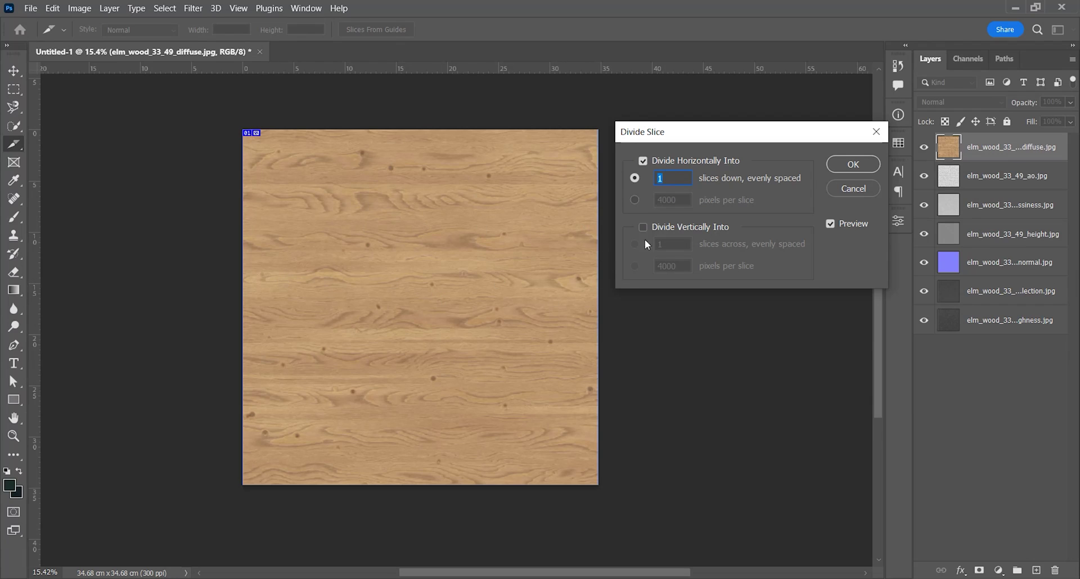
type("10")
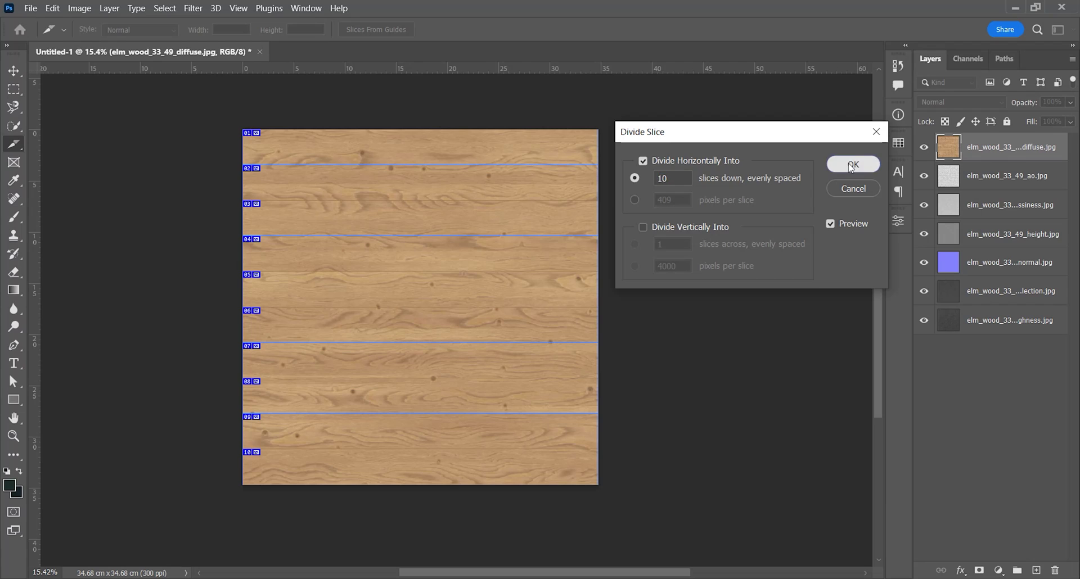
left_click(853, 165)
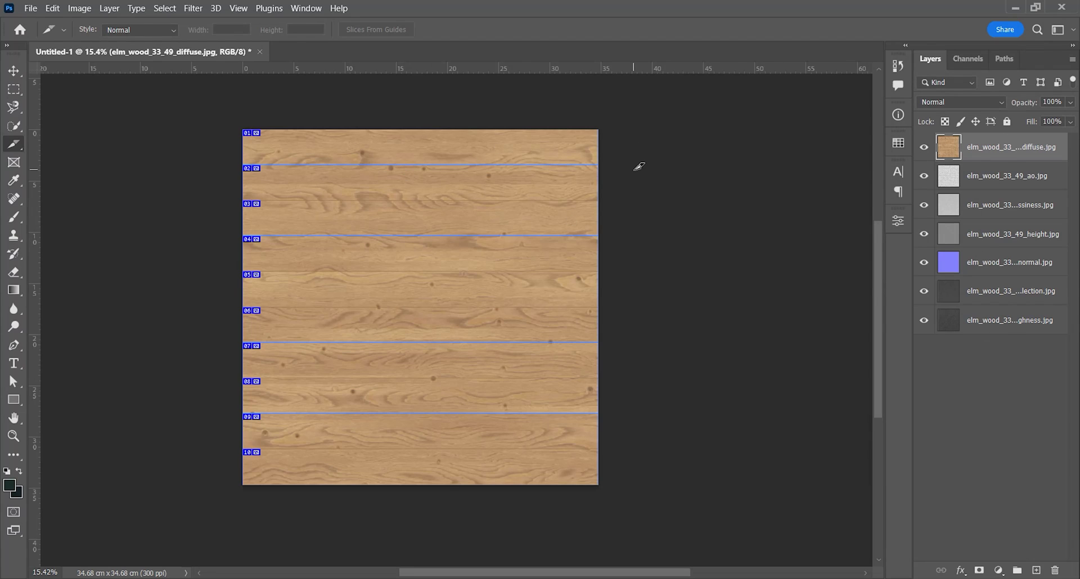
In Save for Web, select the plank slices and set JPEG format at Maximum quality.
key("ctrl+alt+shift+s")
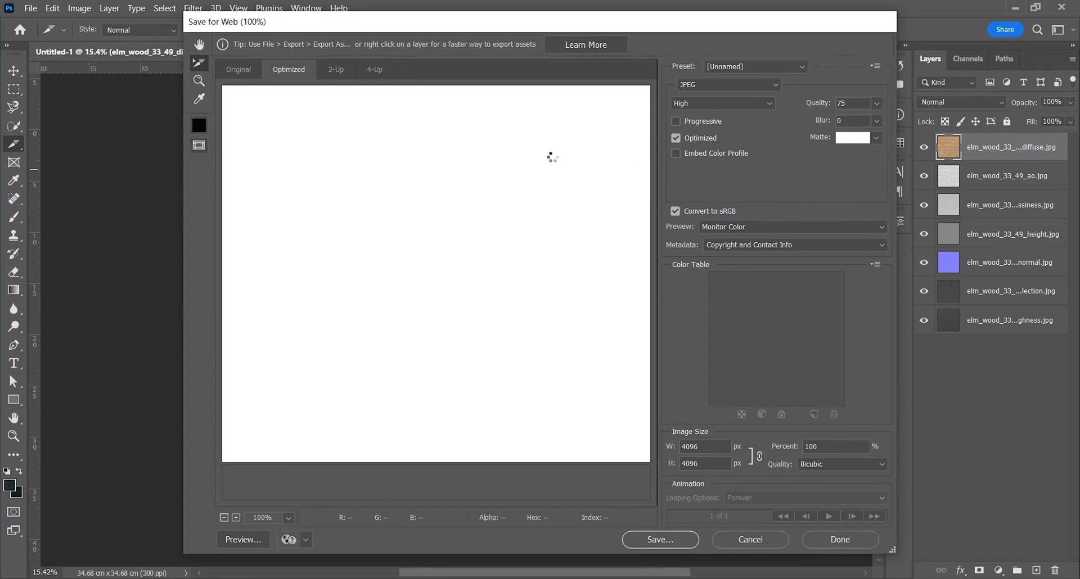
left_click_drag(478, 231, 396, 257)
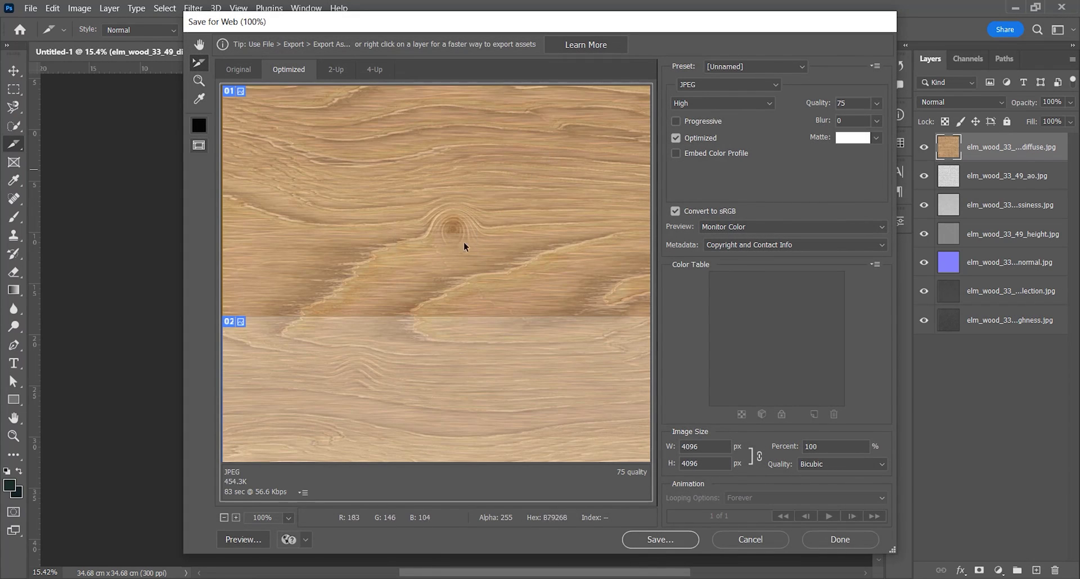
left_click(776, 86)
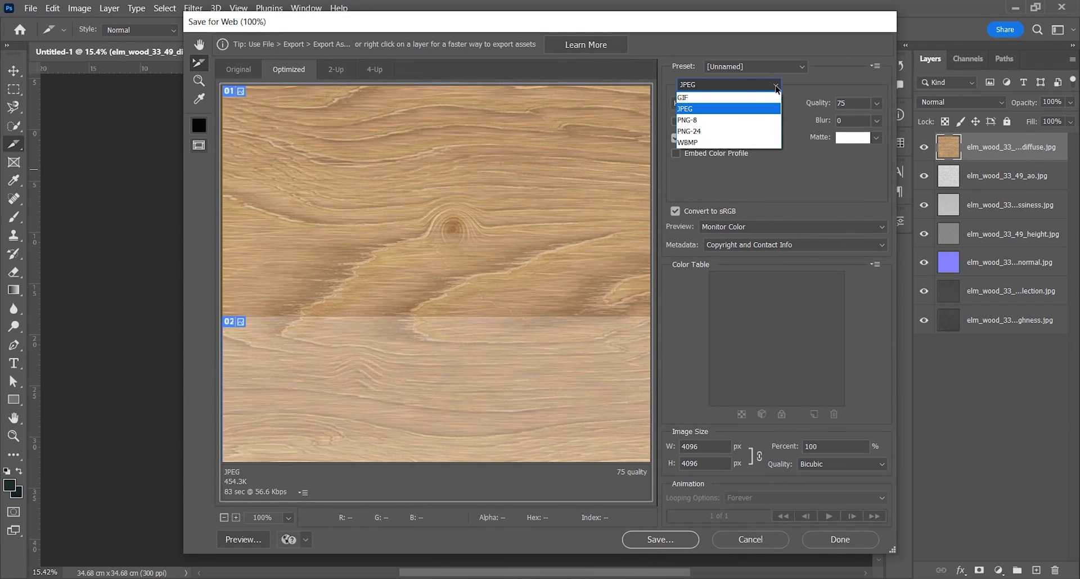
left_click(776, 88)
mouse_move(651, 26)
left_mouse_down()
mouse_move(683, 87)
mouse_move(661, 22)
left_mouse_up()
left_click(765, 87)
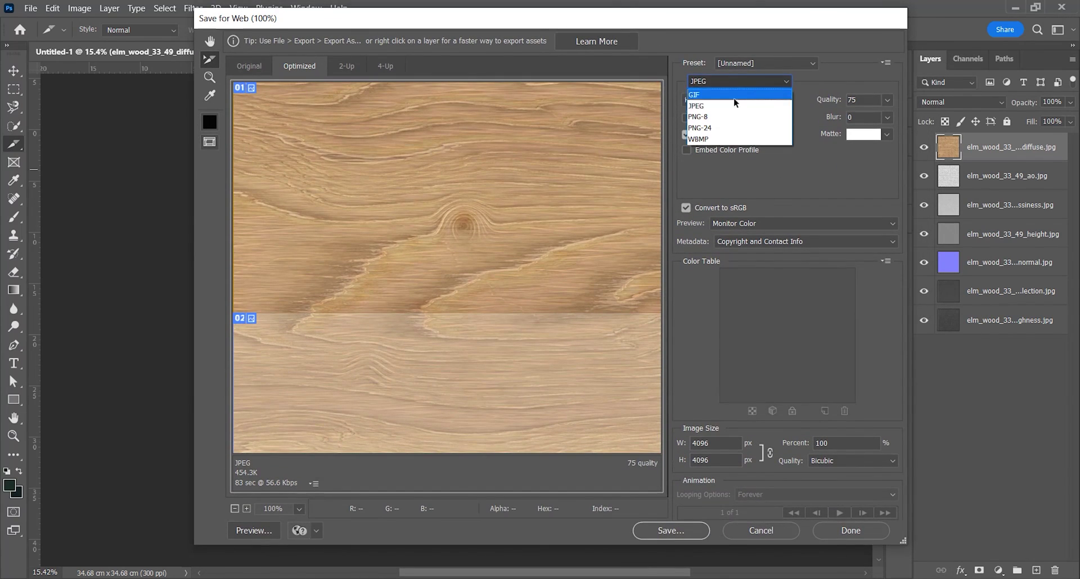
left_click(693, 102)
left_click(694, 101)
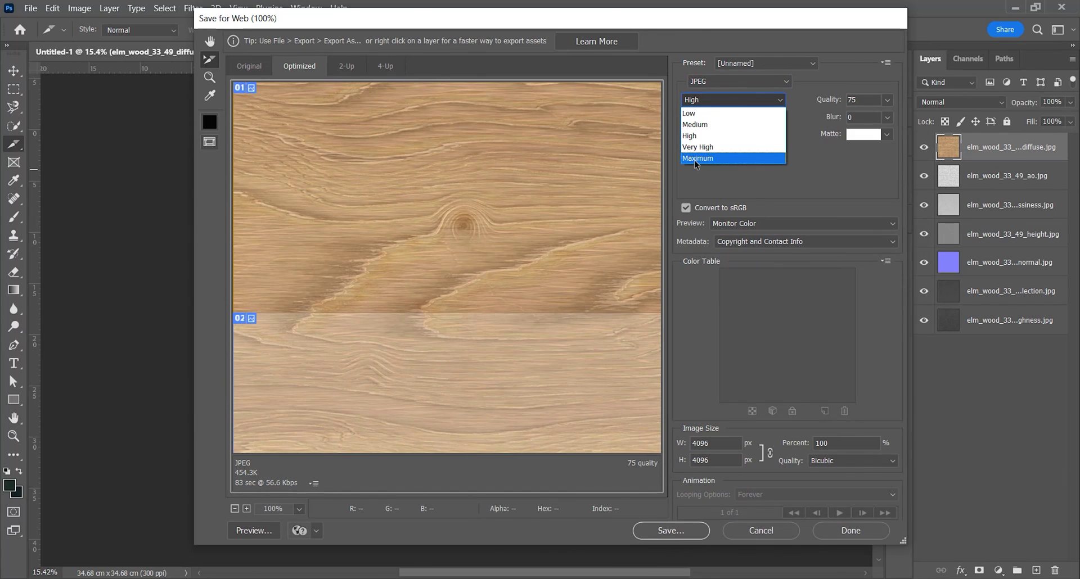
left_click(738, 159)
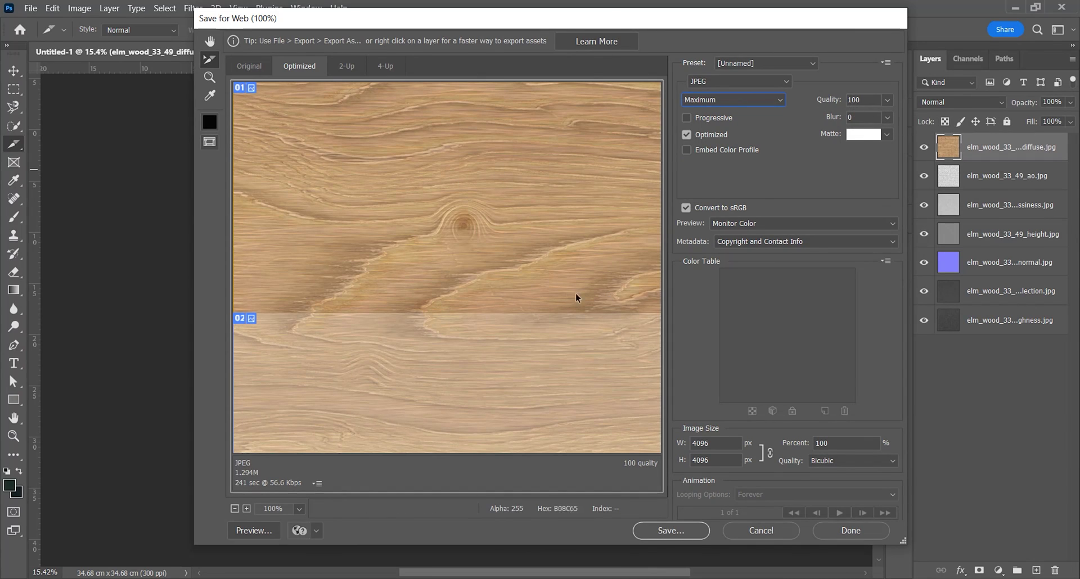
Zoom the preview out to show all ten slices and save them as JPEGs.
left_click(235, 509)
left_click(234, 509)
left_click(234, 509)
left_click(234, 509)
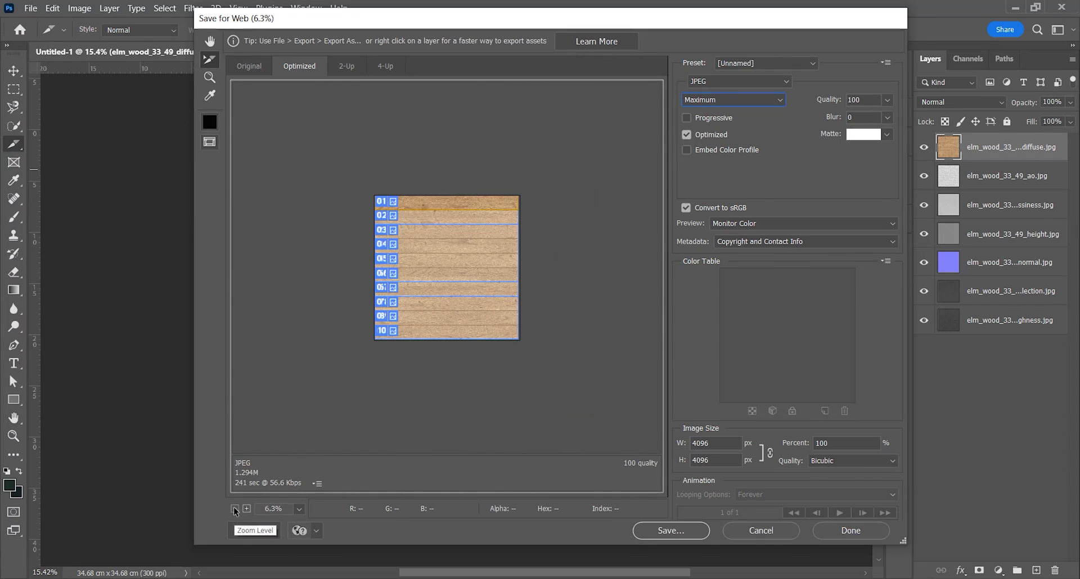
left_click(246, 509)
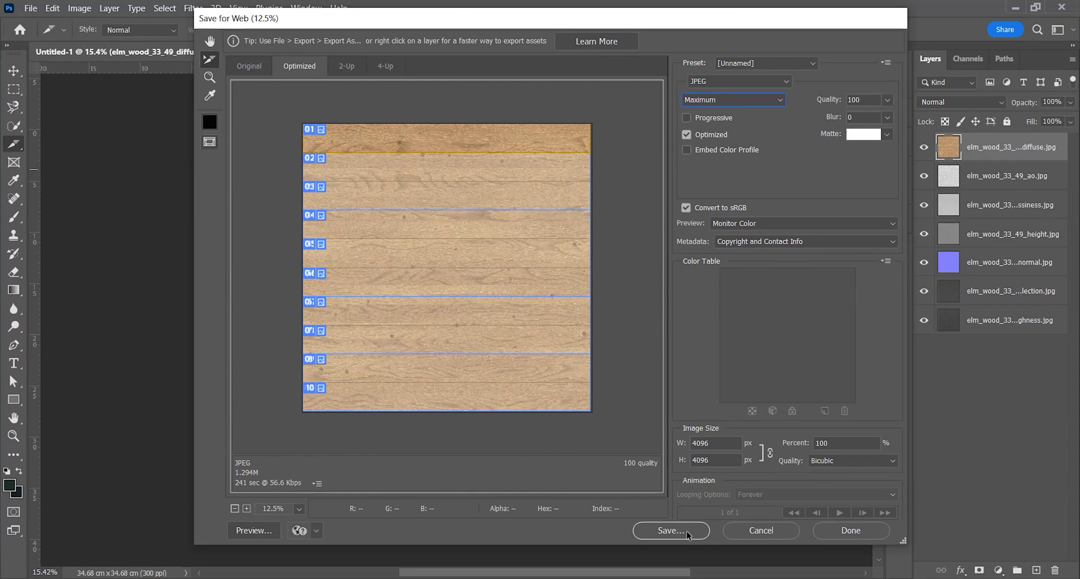
left_click(672, 531)
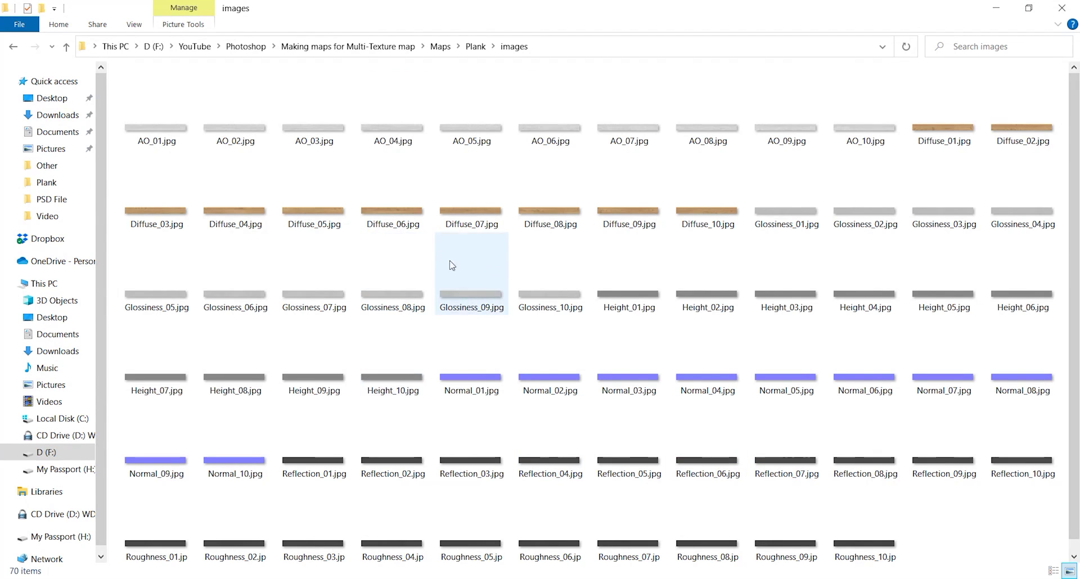
Scroll through the exported plank JPEGs, checking their type, 4096 x 409–410 dimensions and size.
scroll(453, 265, "down", 4, "ctrl")
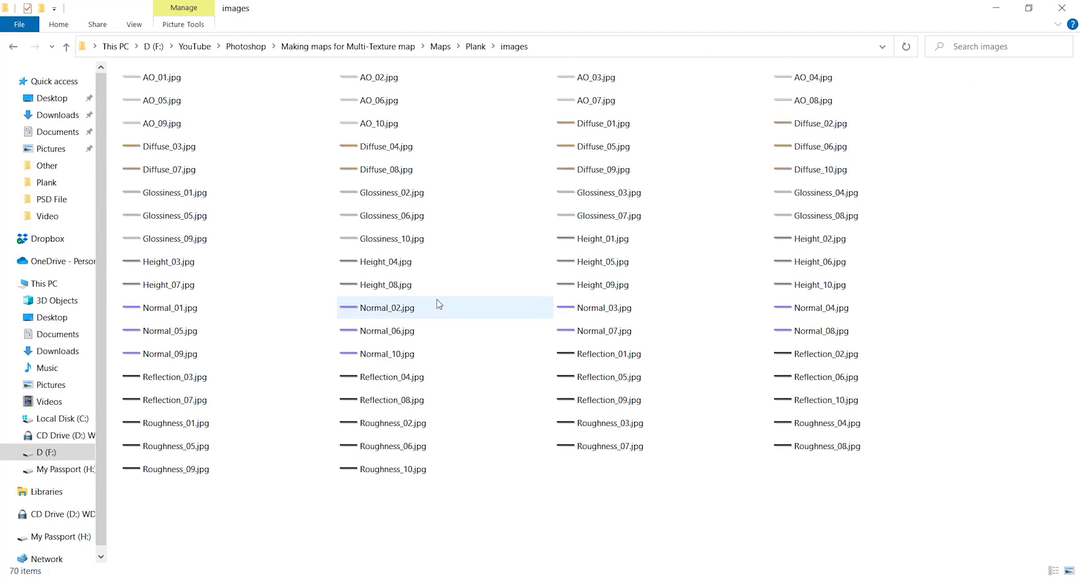
scroll(439, 304, "down", 3, "ctrl")
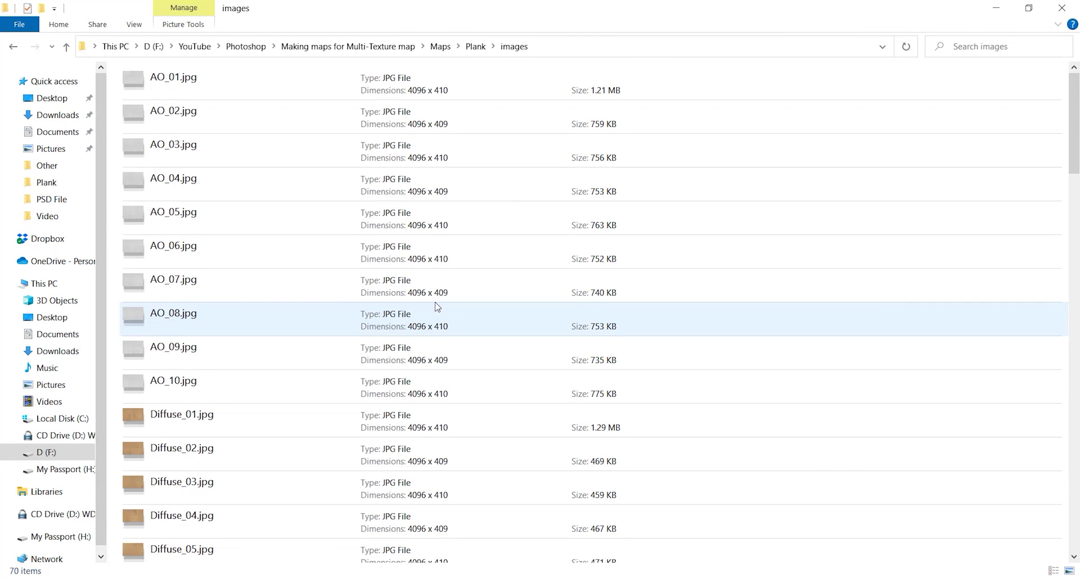
scroll(298, 220, "down", 14)
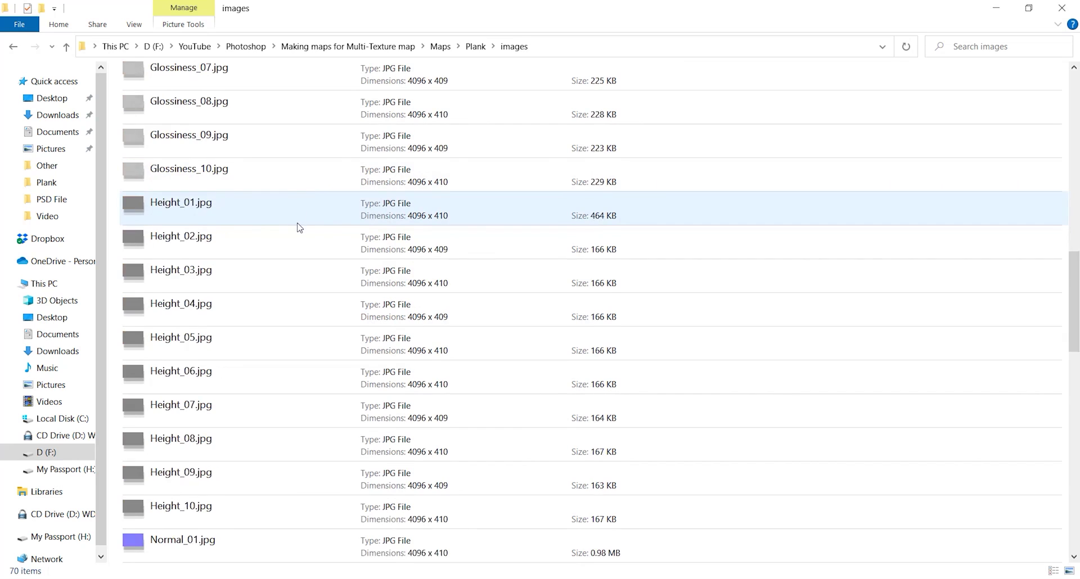
scroll(299, 234, "down", 5)
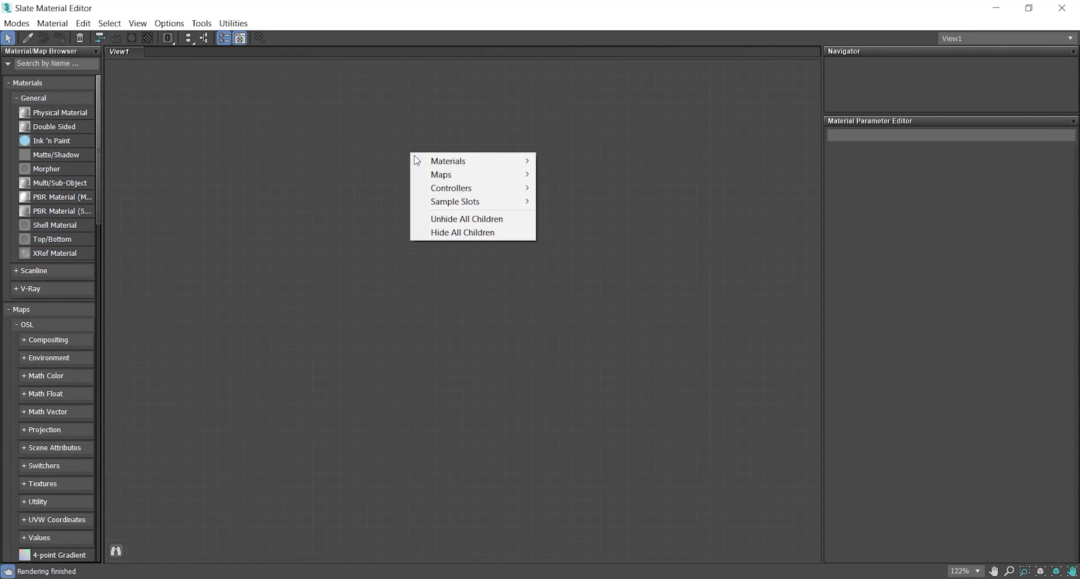
Add a VRayMtl node and move it to the right of View1.
mouse_move(449, 161)
mouse_move(564, 188)
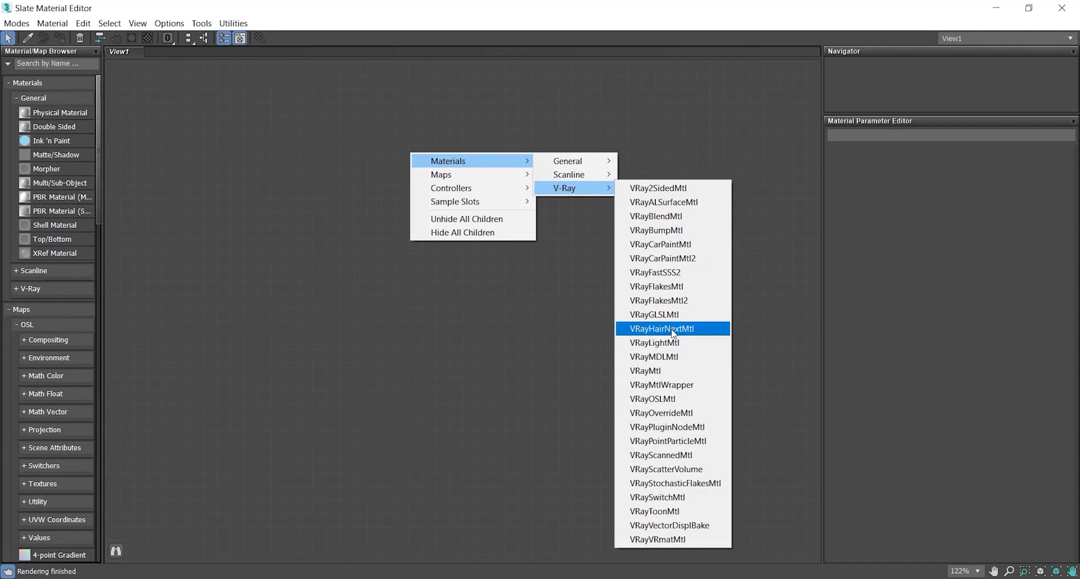
left_click(647, 371)
double_click(404, 159)
left_click_drag(404, 158, 614, 98)
Create a MultiTexture map and wire it into the VRayMtl's Diffuse map.
right_click(273, 142)
mouse_move(302, 166)
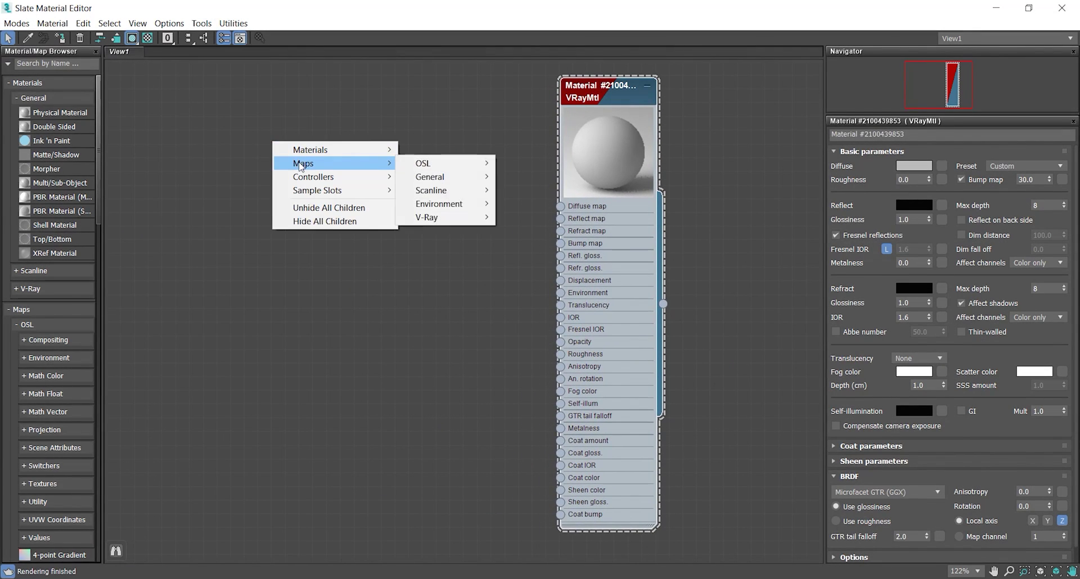
mouse_move(438, 177)
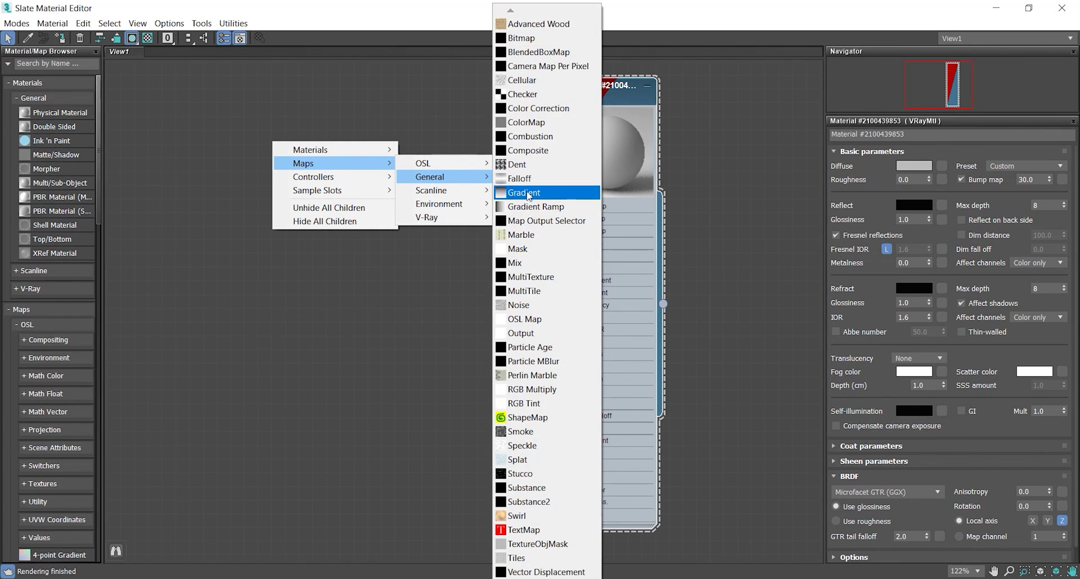
left_click(529, 277)
left_click_drag(319, 148, 559, 205)
left_click_drag(273, 152, 318, 152)
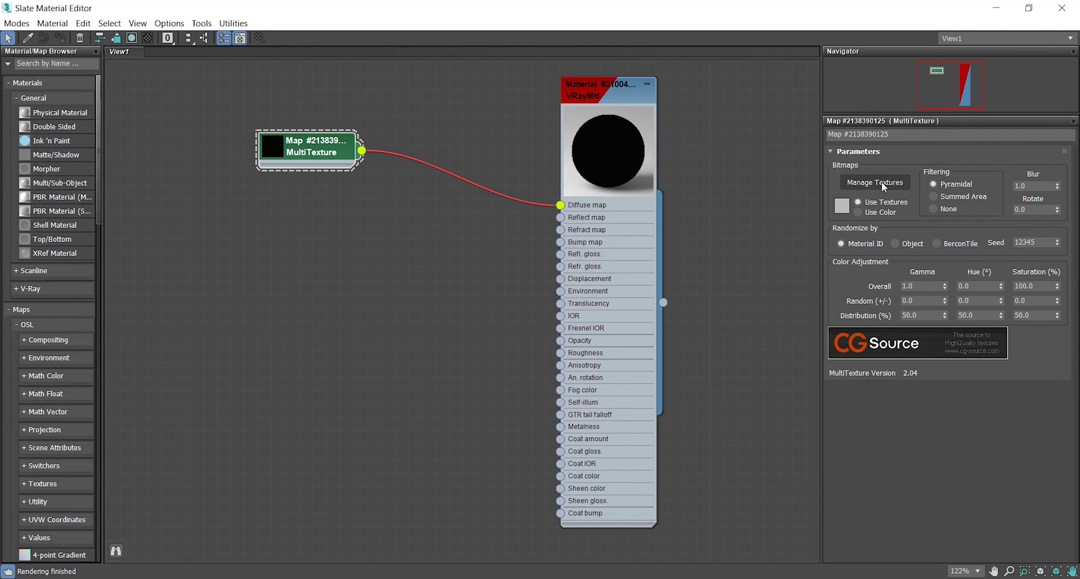
left_click(874, 182)
Add Diffuse_01.jpg through Diffuse_10.jpg as bitmaps in the MultiTexture.
left_click(160, 160)
left_click(378, 295)
left_click(377, 378, "shift")
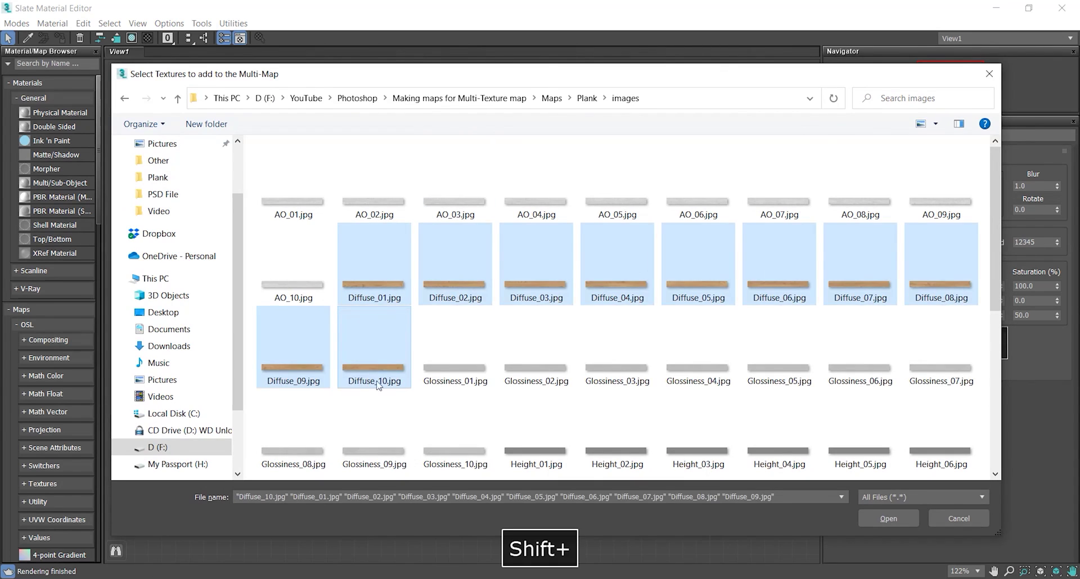
left_click(882, 517)
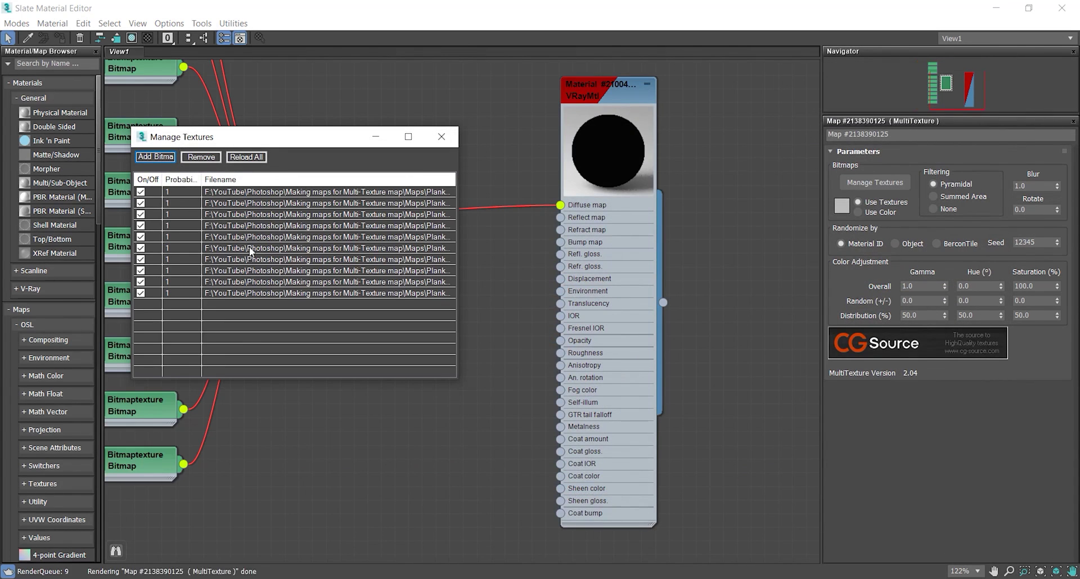
Show full file paths, close the texture manager and arrange the nodes in view.
double_click(455, 178)
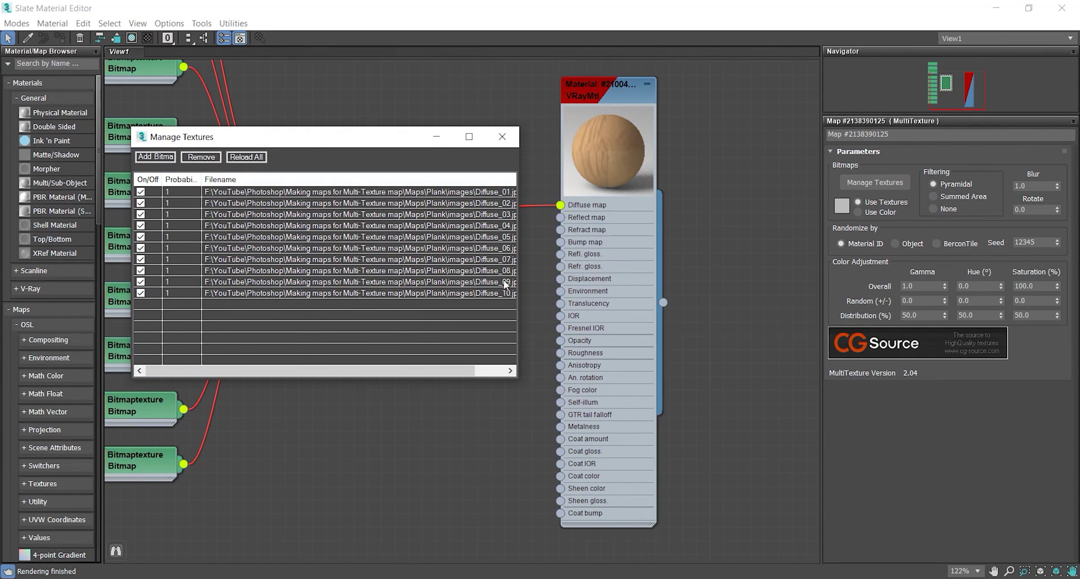
left_click_drag(396, 137, 360, 137)
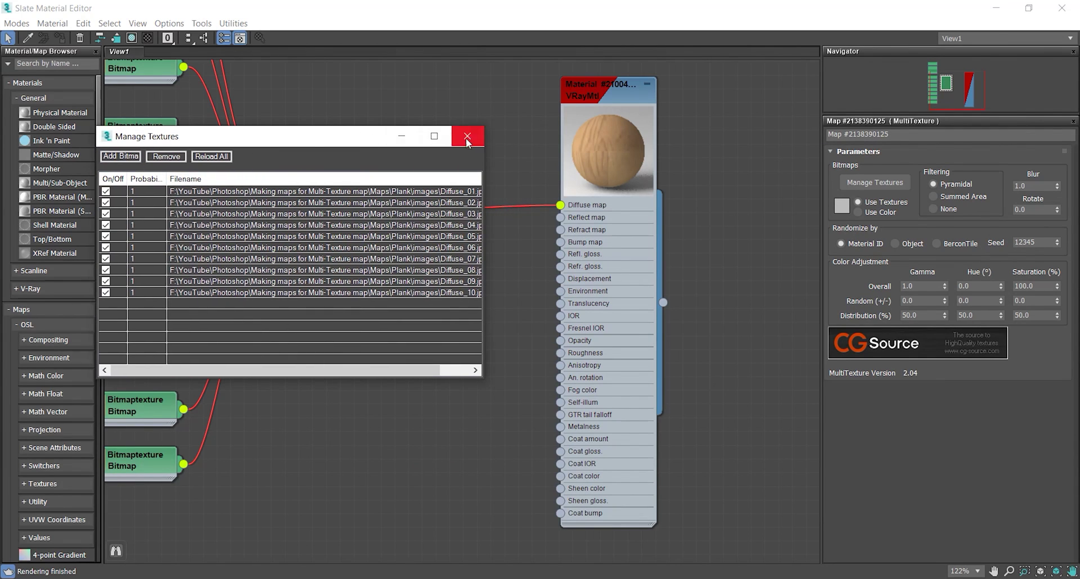
left_click(471, 137)
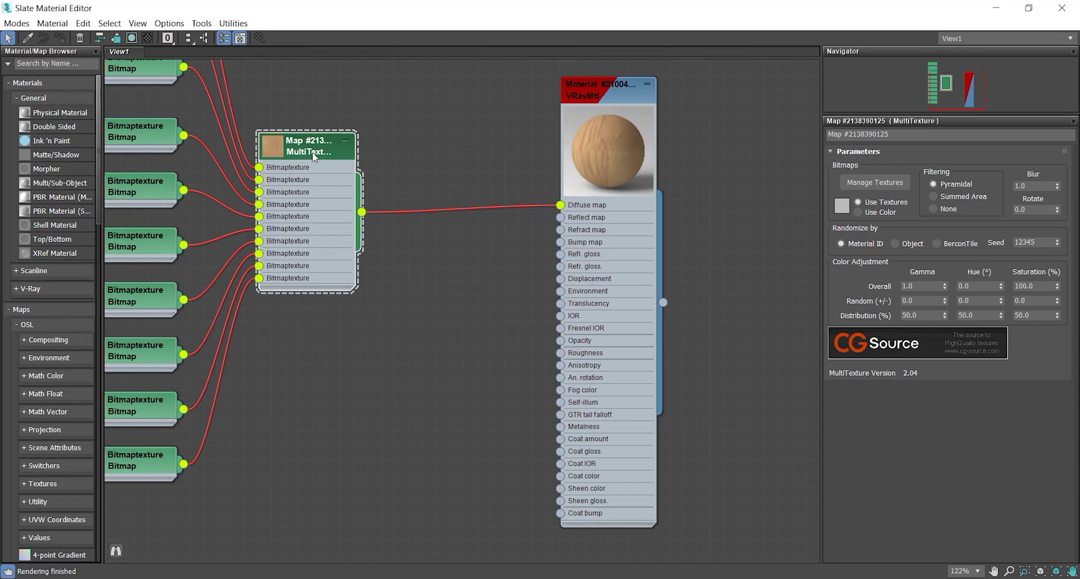
left_click_drag(304, 146, 402, 145)
scroll(478, 233, "down", 4)
left_click_drag(413, 246, 403, 306)
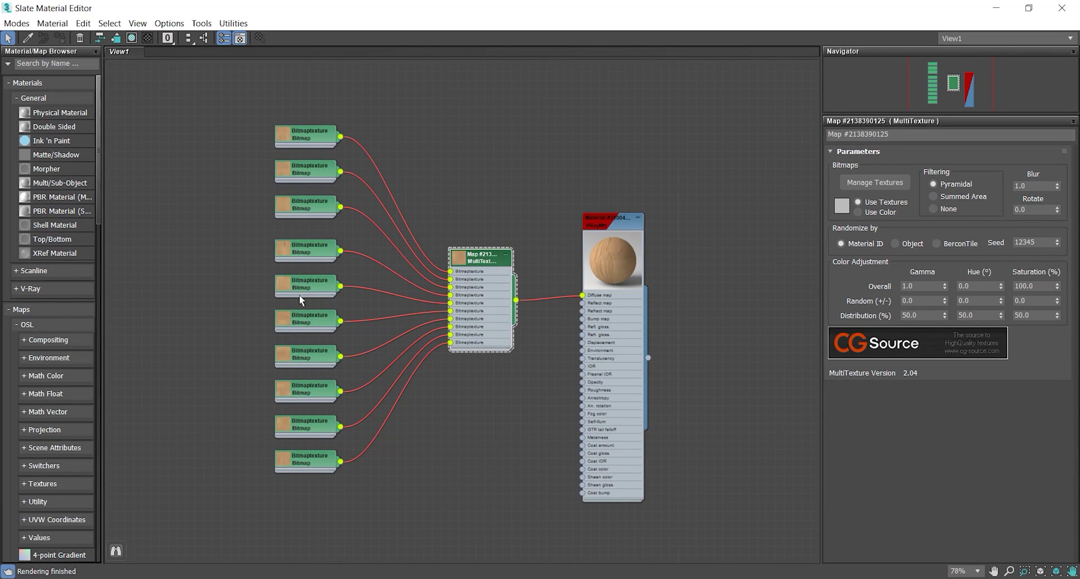
scroll(537, 242, "up", 1)
scroll(452, 219, "up", 6)
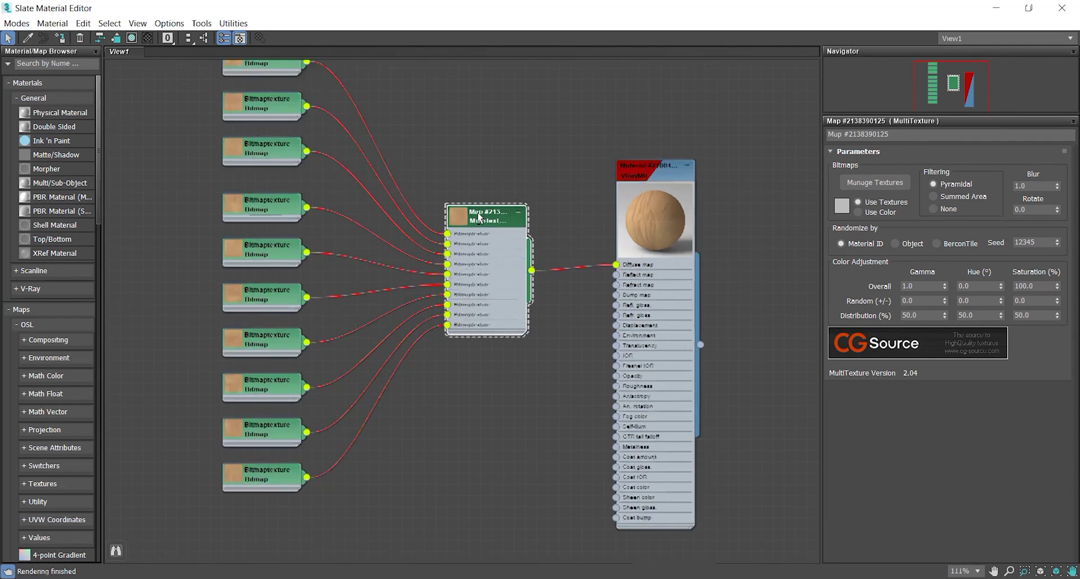
Set the MultiTexture's overall gamma to 1.5.
left_click(912, 286)
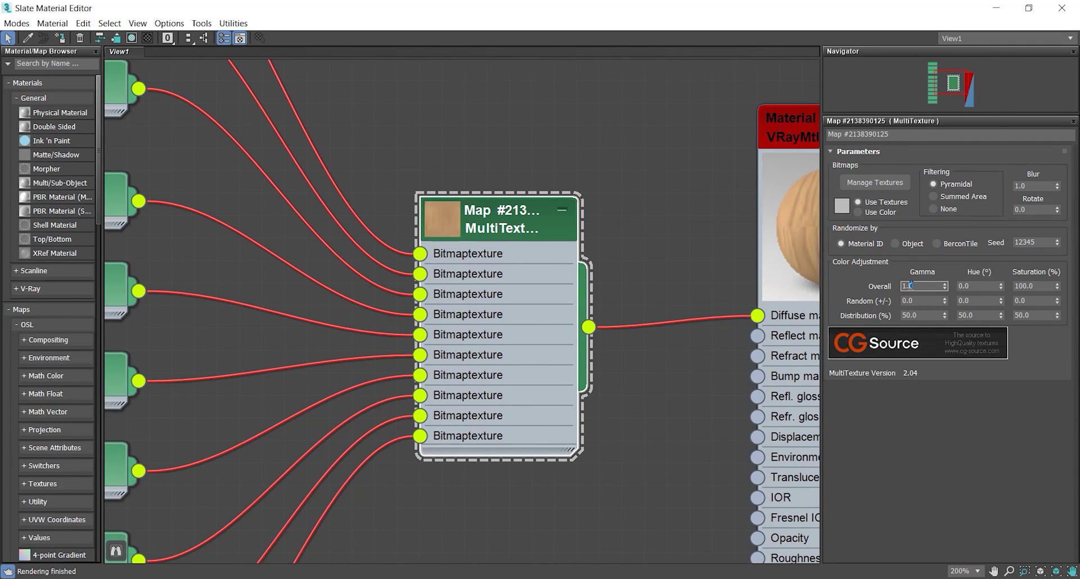
type("1.3")
key("Return")
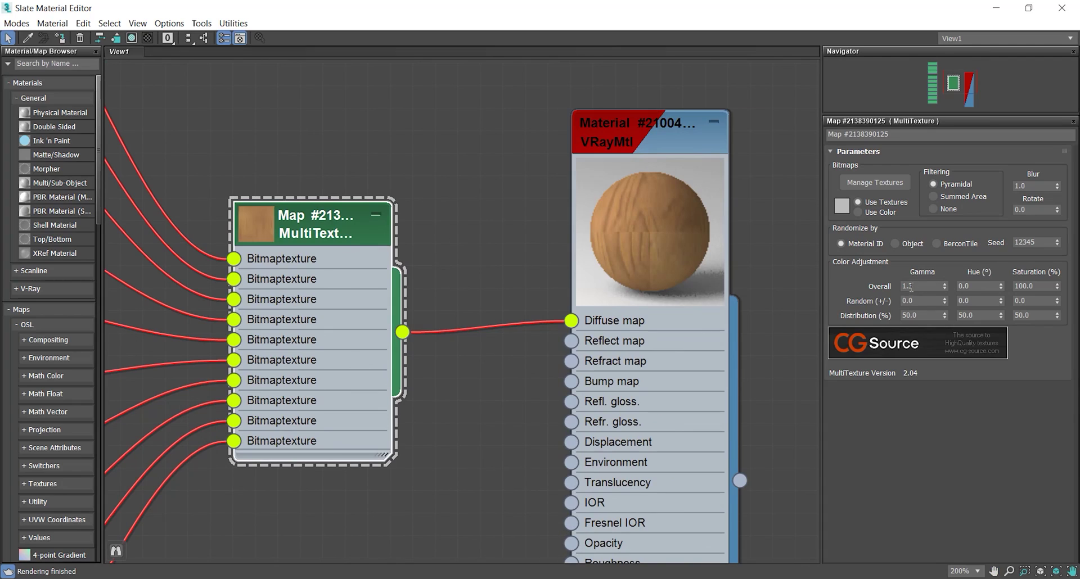
left_click(911, 287)
key("BackSpace")
type("5")
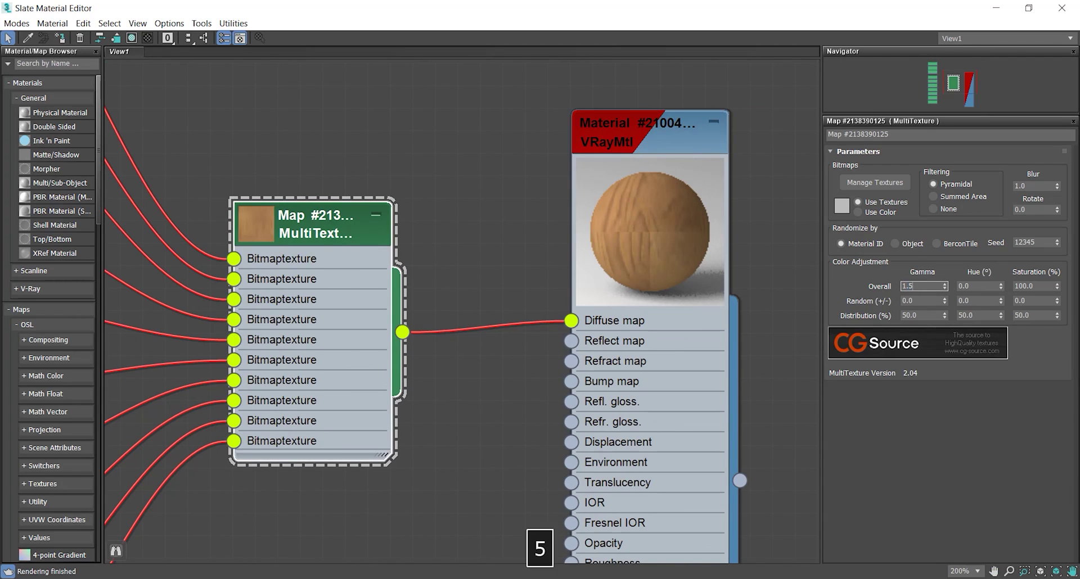
key("Return")
Set the random gamma variation to 0.5.
left_click(913, 301)
key("BackSpace")
type("3")
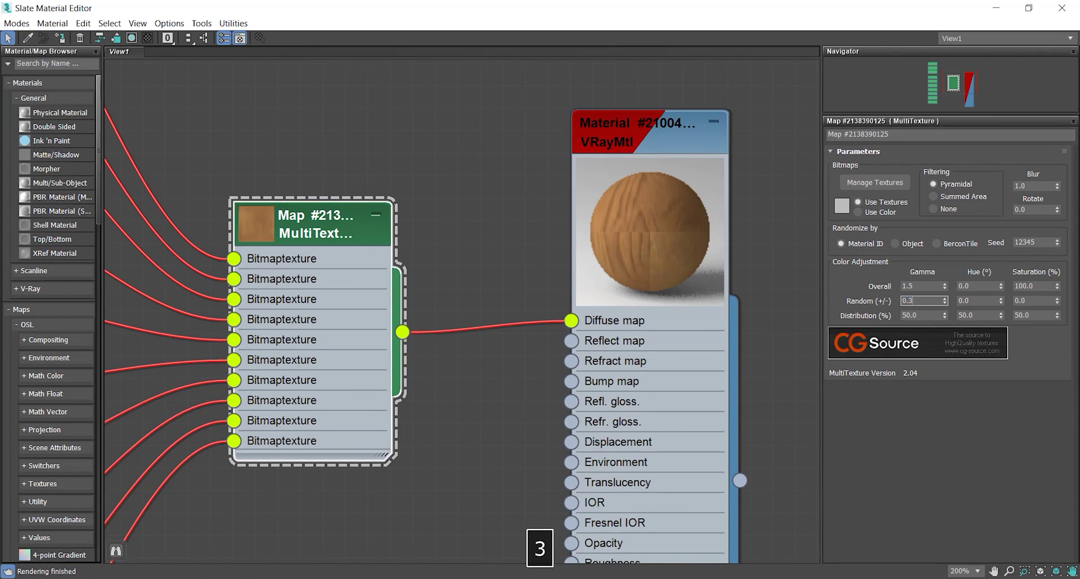
key("Return")
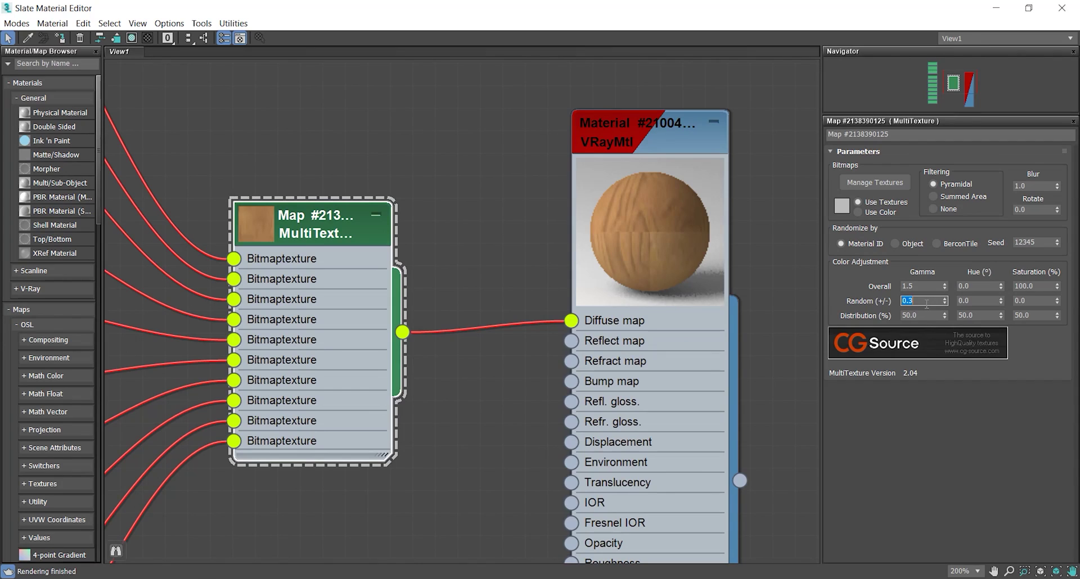
type("0.5")
key("Return")
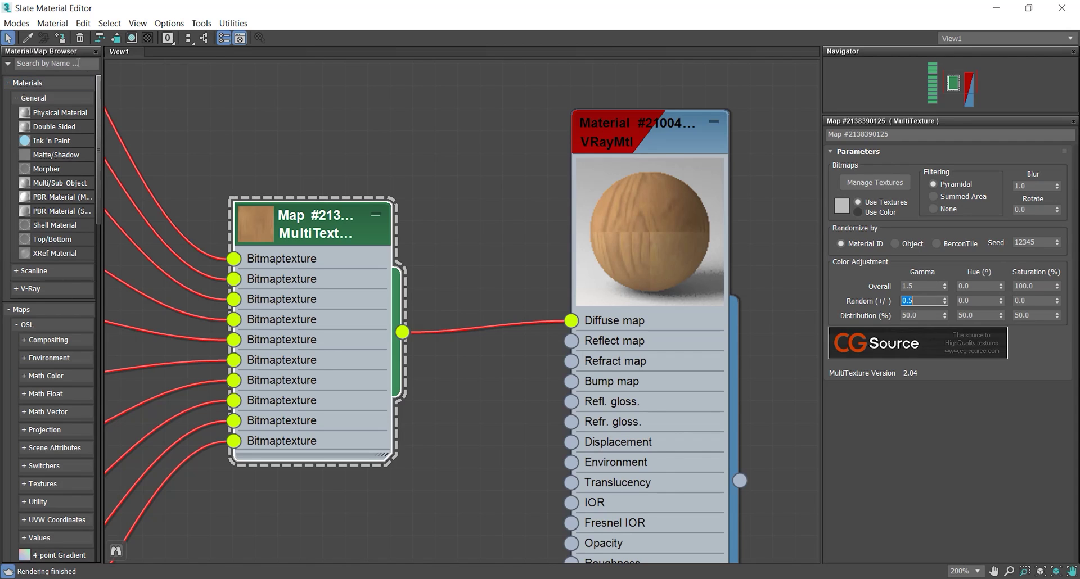
left_click(646, 135)
left_click(407, 286)
scroll(407, 286, "down", 5)
Create a second MultiTexture map node in the Slate editor.
right_click(440, 309)
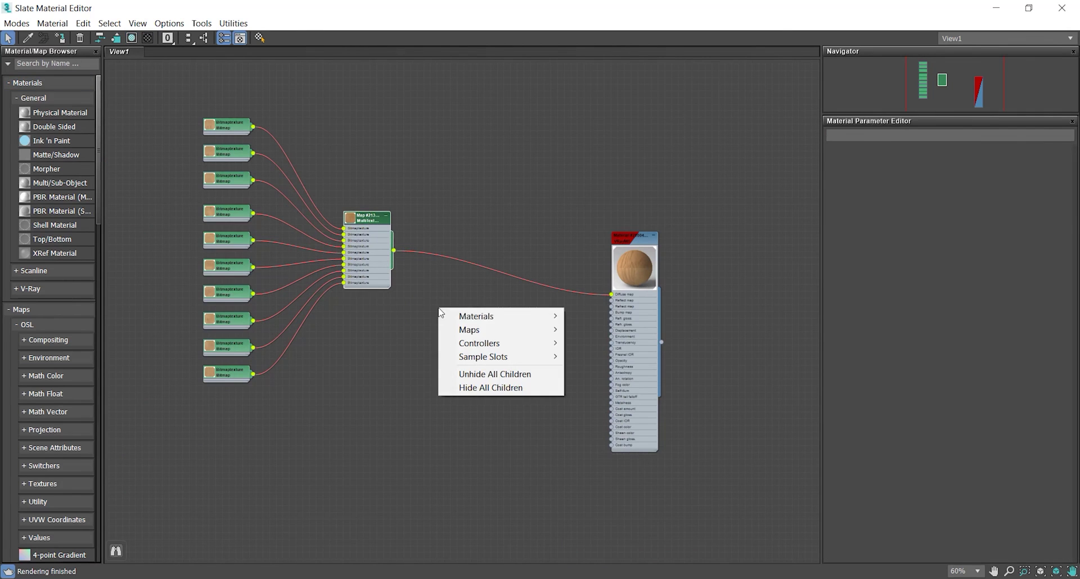
mouse_move(460, 331)
mouse_move(615, 344)
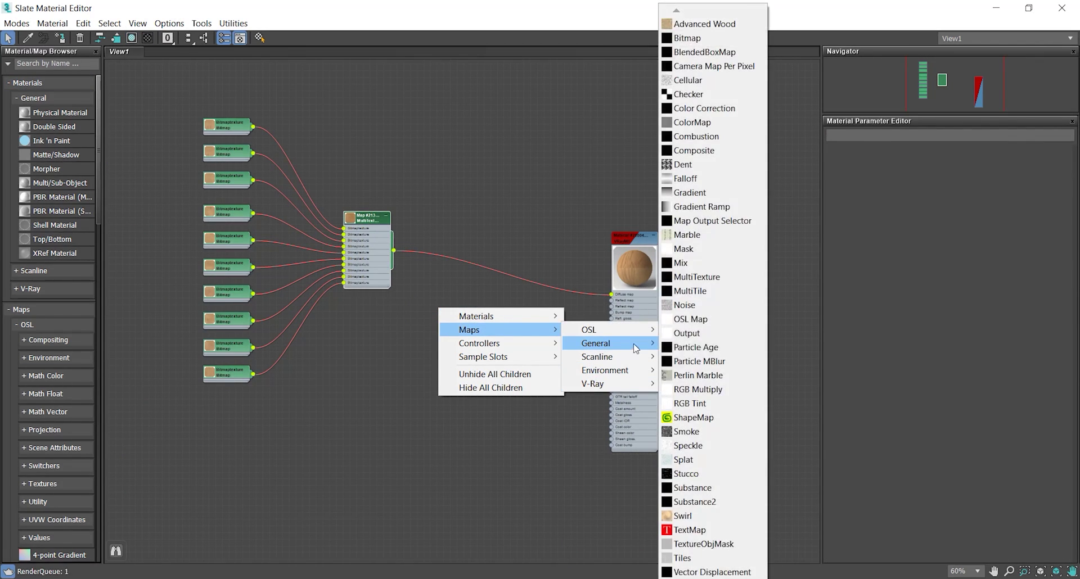
left_click(708, 278)
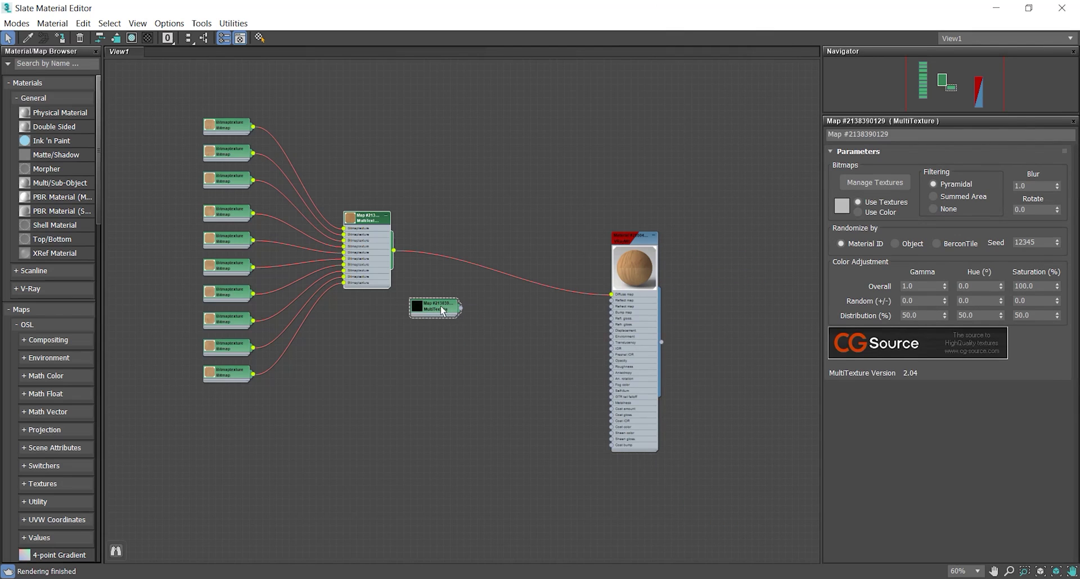
Load Normal_01.jpg through Normal_10.jpg into it and widen the manager to show full paths.
left_click(874, 182)
left_click(101, 102)
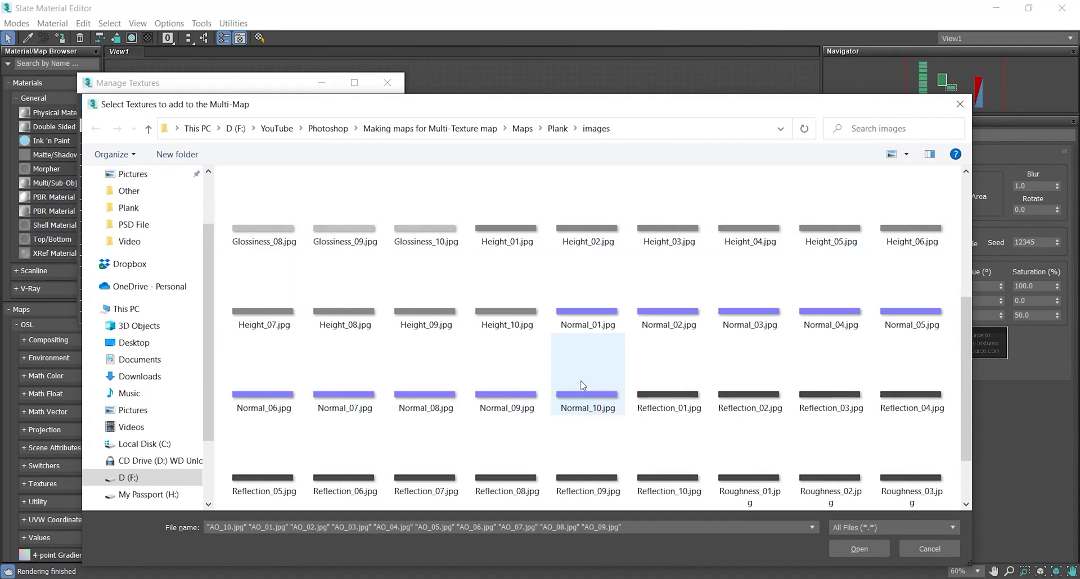
left_click(586, 368, "shift")
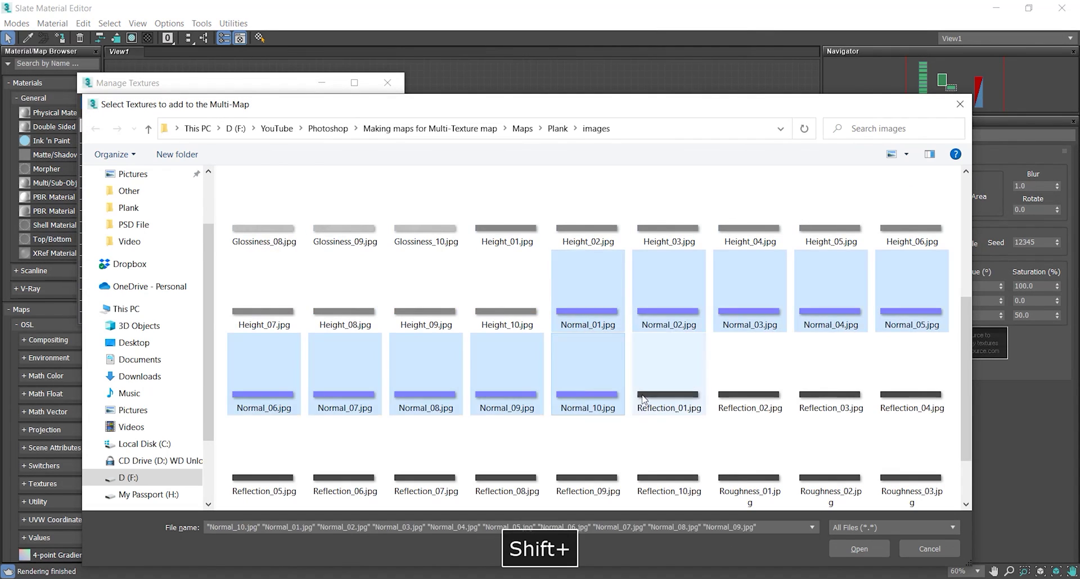
left_click(859, 549)
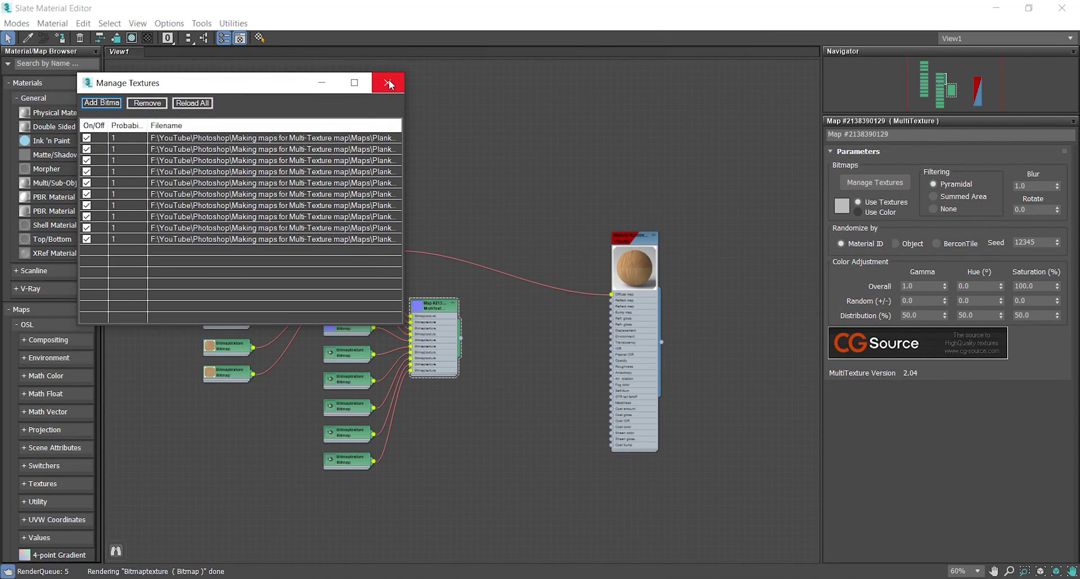
left_click_drag(403, 159, 586, 164)
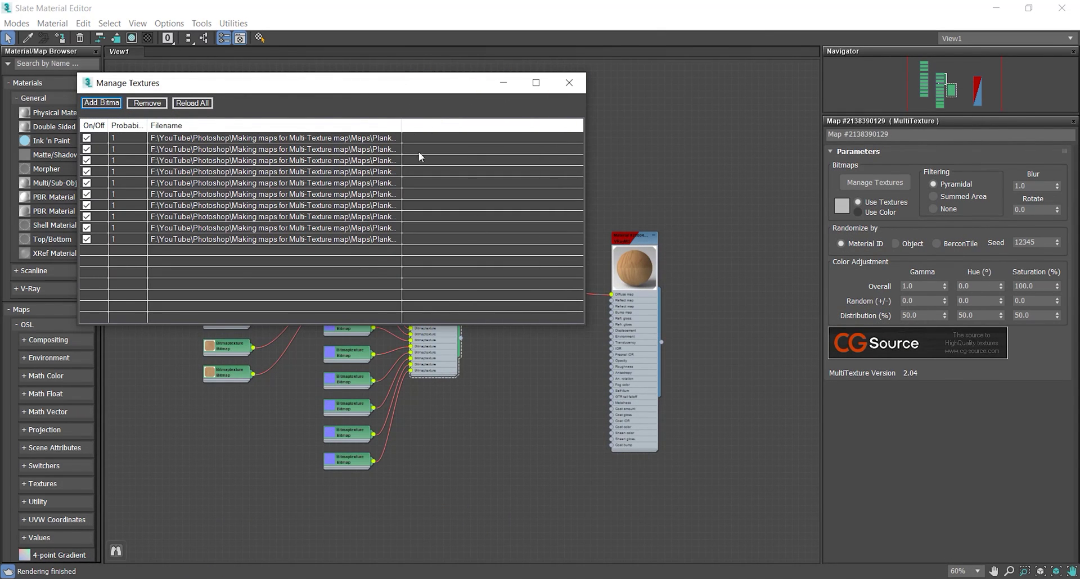
left_click_drag(403, 125, 534, 125)
Select the ten Normal bitmap nodes plus their MultiTexture and drag them below the diffuse group.
left_click(569, 82)
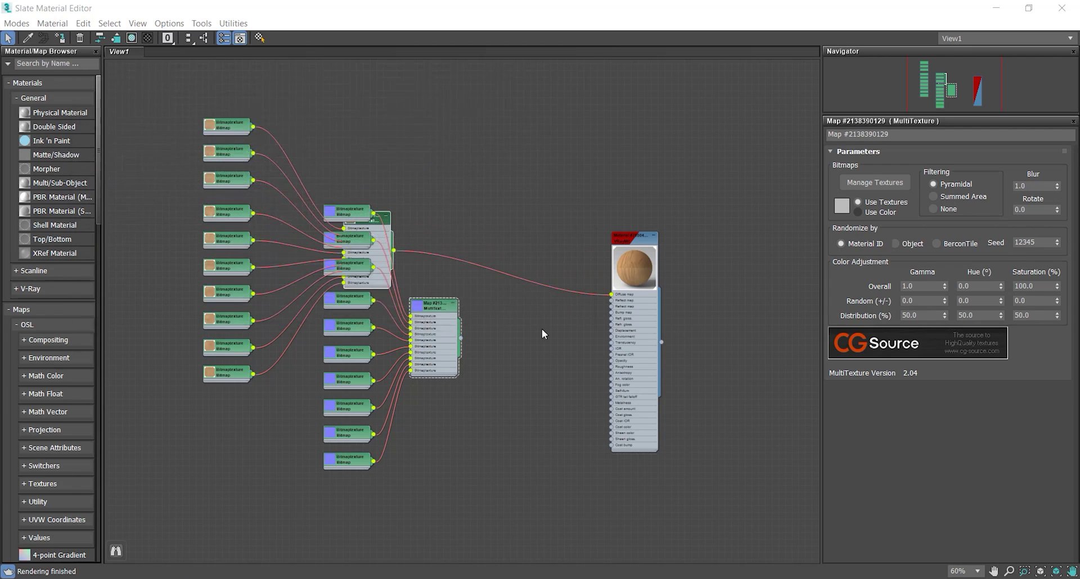
scroll(540, 354, "up", 4)
left_click(258, 115)
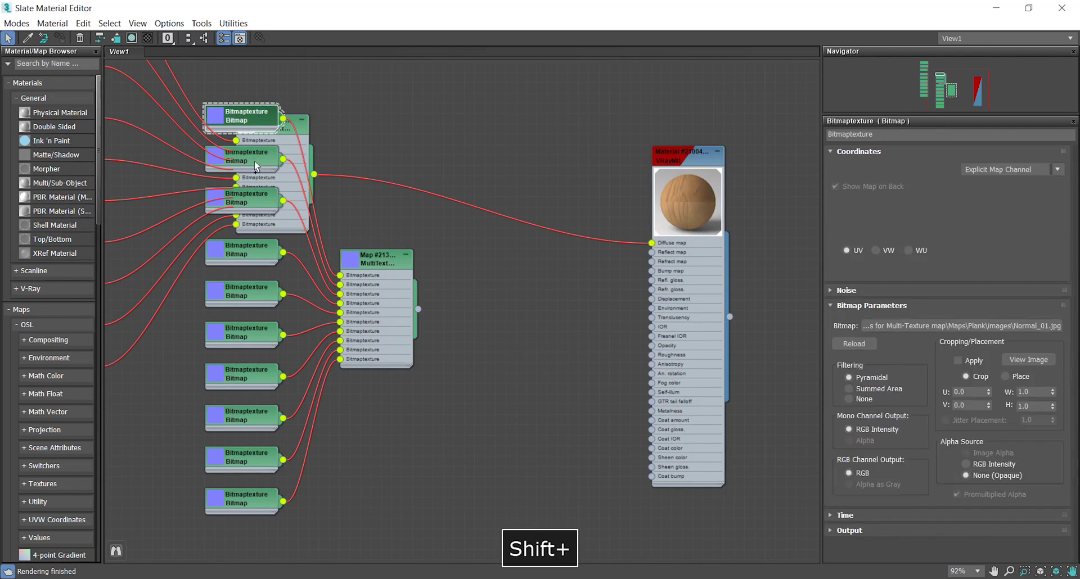
left_click(254, 161, "ctrl")
left_click(248, 251, "ctrl")
left_click_drag(185, 397, 312, 554)
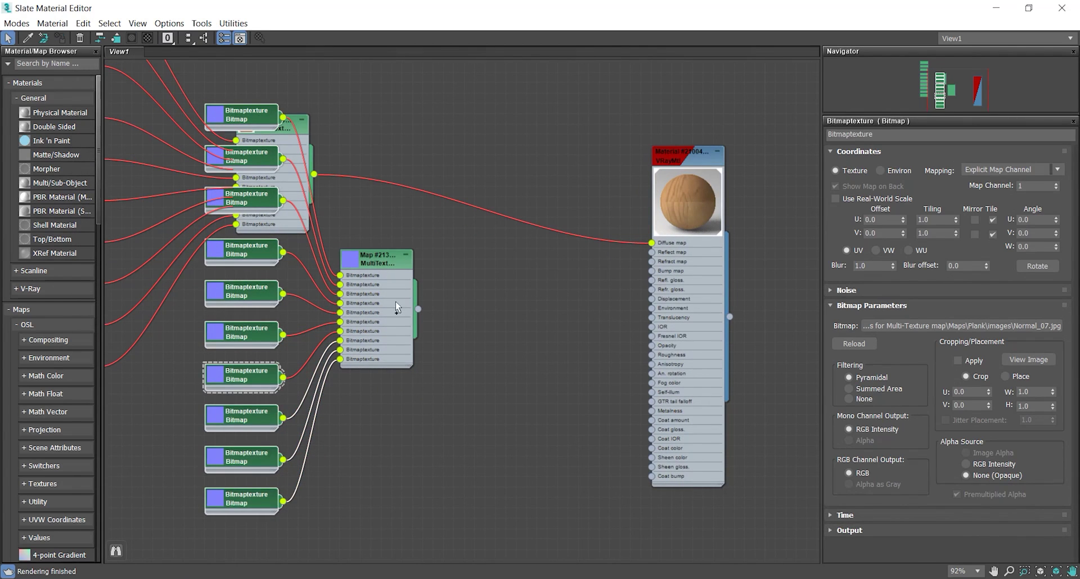
left_click(386, 268, "ctrl")
left_click_drag(386, 268, 414, 398)
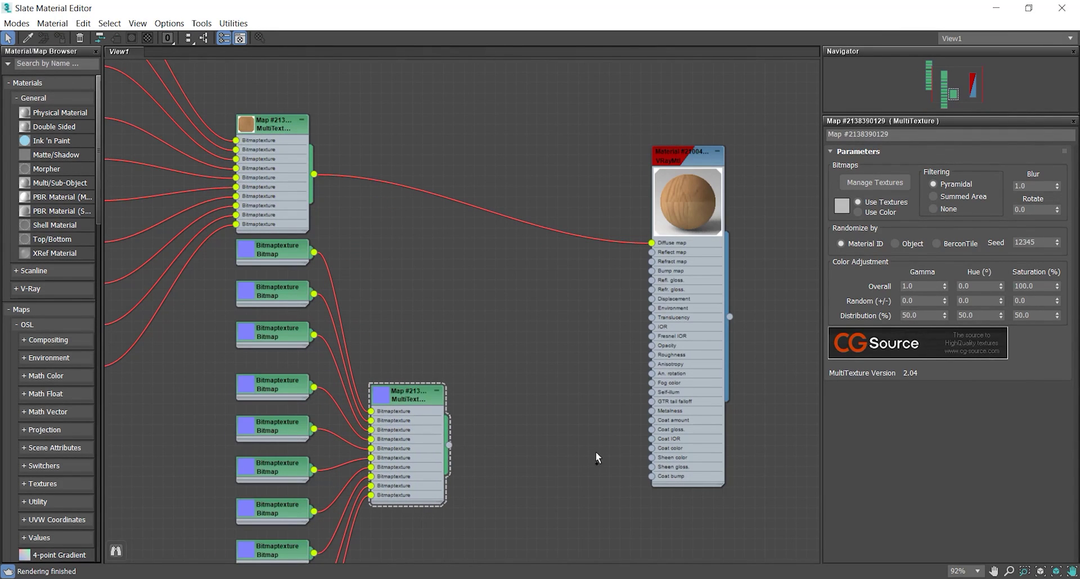
scroll(662, 456, "up", 3)
scroll(575, 389, "up", 1)
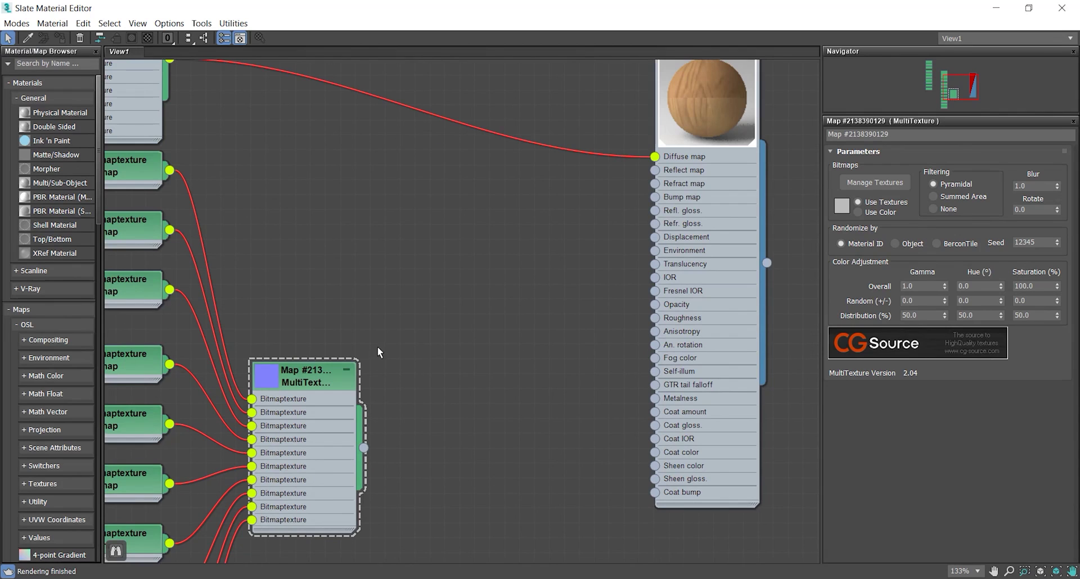
left_click_drag(444, 391, 357, 352)
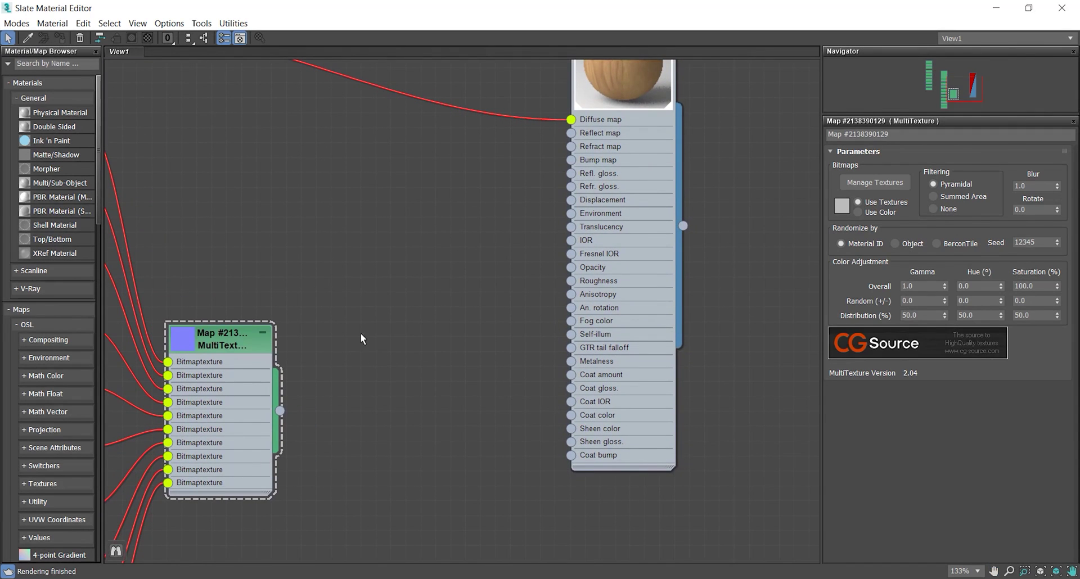
scroll(421, 240, "down", 4)
Add a third MultiTexture map node to the Slate editor canvas.
scroll(428, 257, "down", 5)
right_click(364, 388)
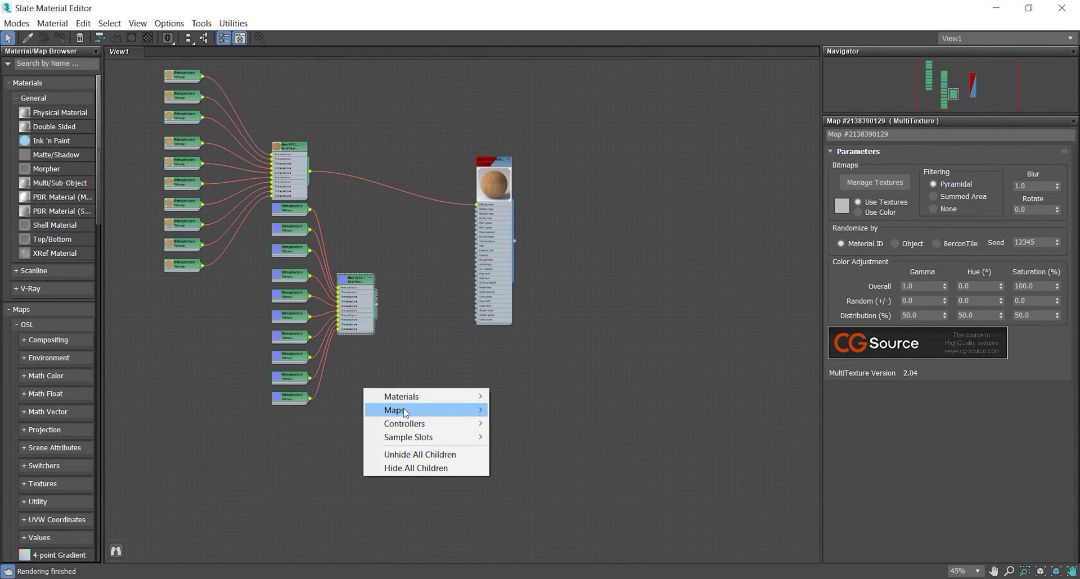
mouse_move(427, 410)
mouse_move(540, 425)
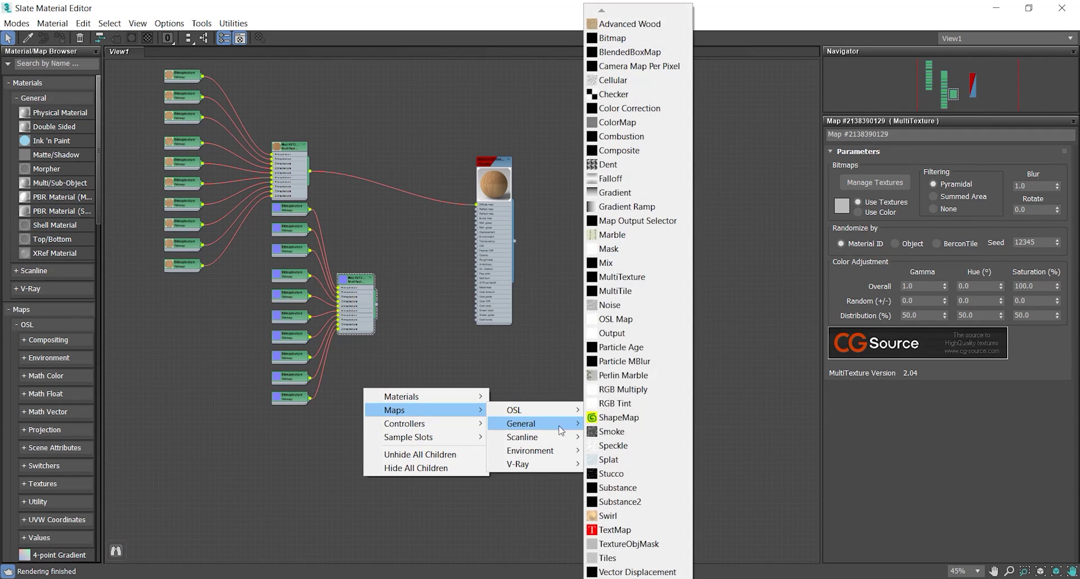
left_click(652, 284)
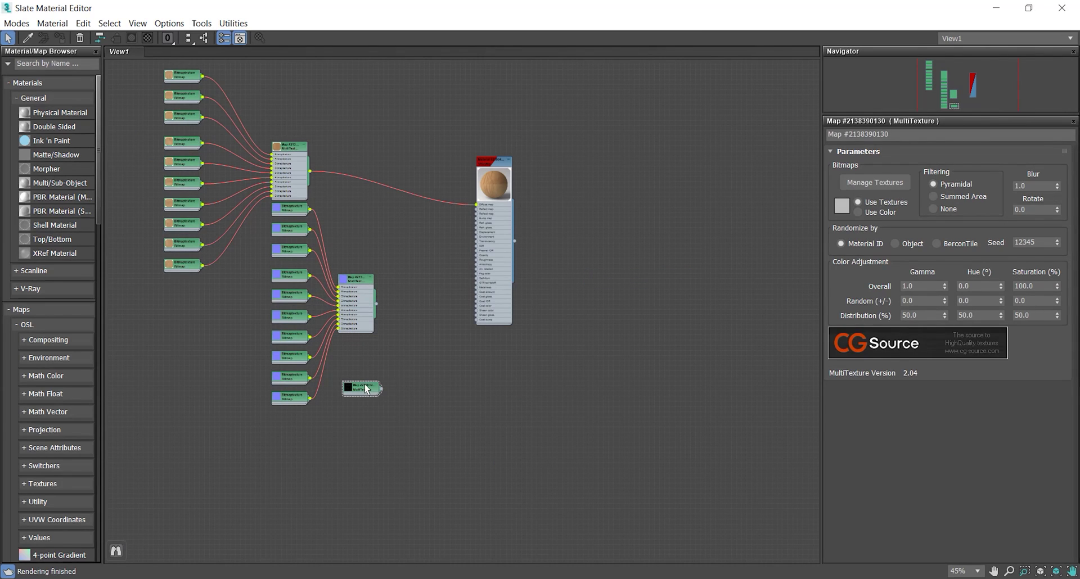
Load Height_01.jpg through Height_10.jpg into the new MultiTexture as ten bitmaps.
left_click(860, 182)
left_click(47, 50)
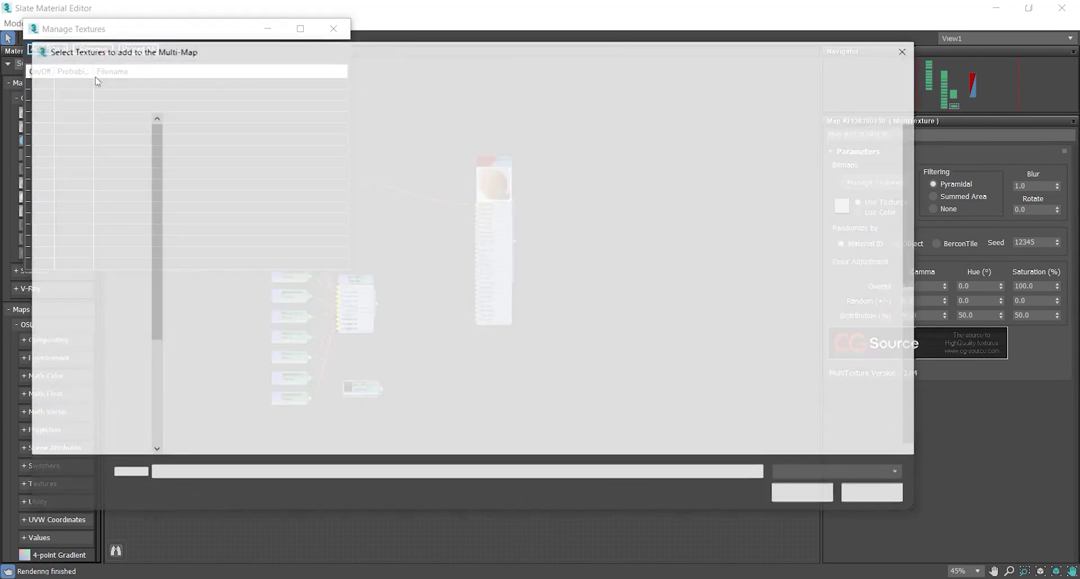
scroll(441, 281, "down", 3)
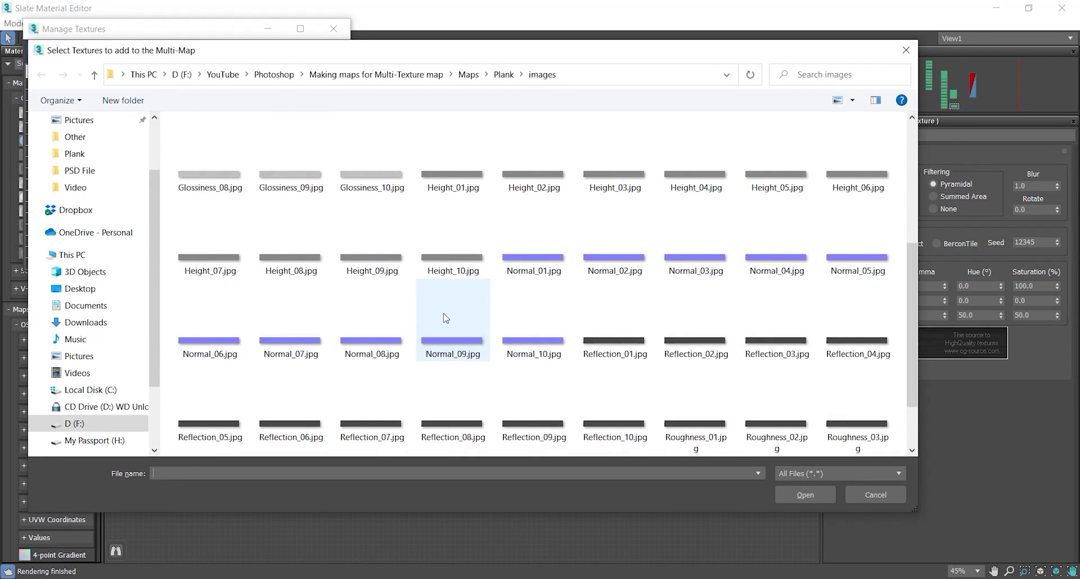
left_click(453, 163)
left_click(461, 272, "shift")
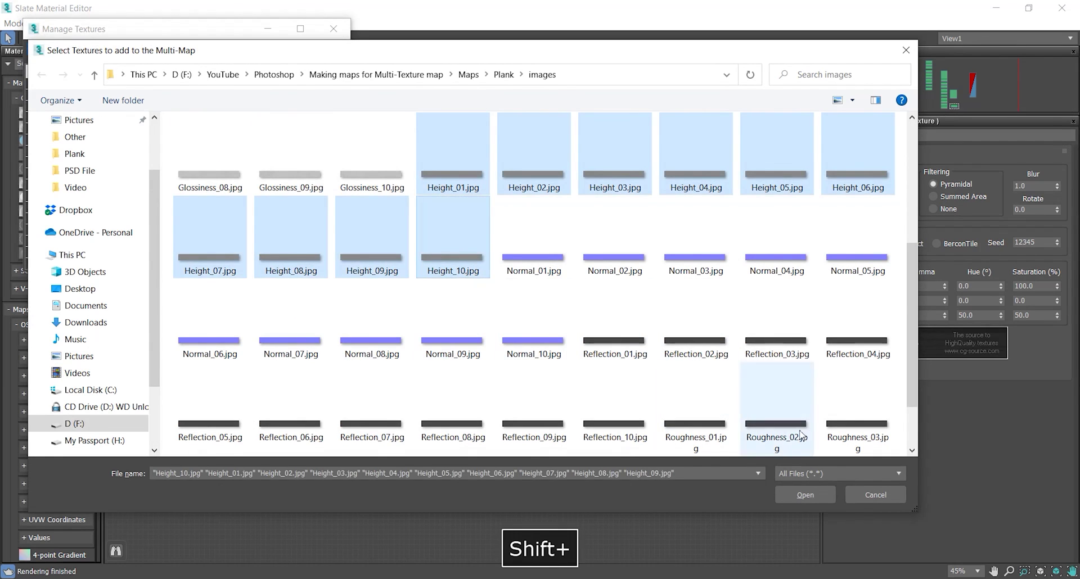
left_click(805, 495)
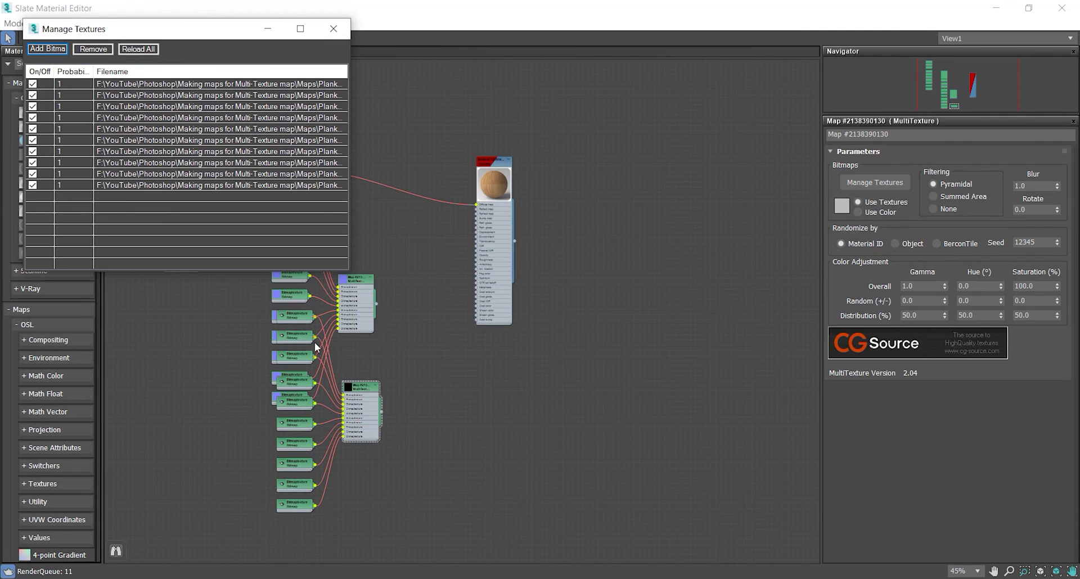
Move the second MultiTexture map and its height bitmap nodes down and to the right as a group.
left_click(334, 29)
scroll(302, 427, "up", 3)
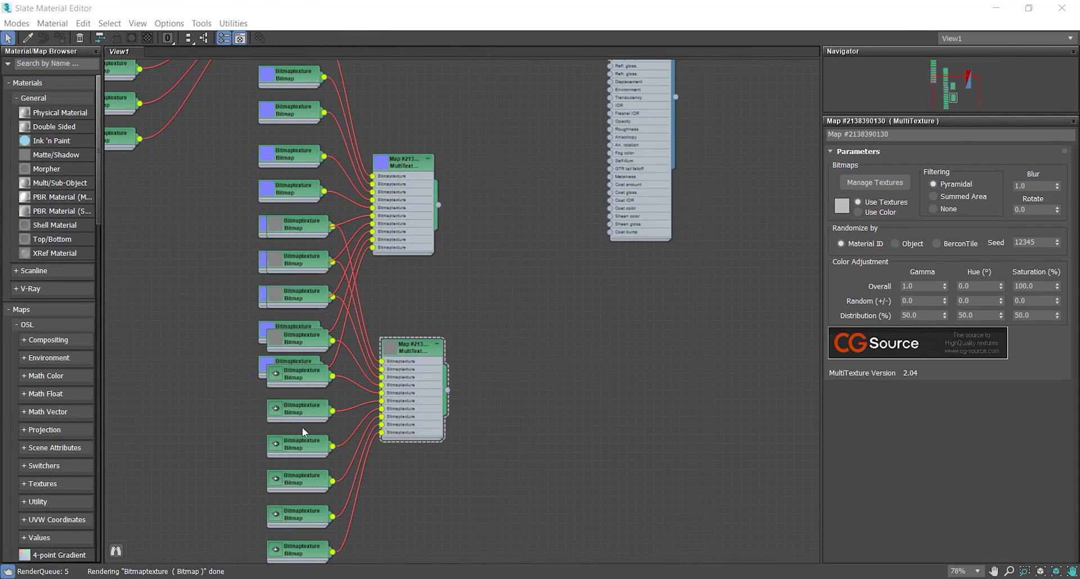
scroll(302, 427, "up", 1)
double_click(298, 374)
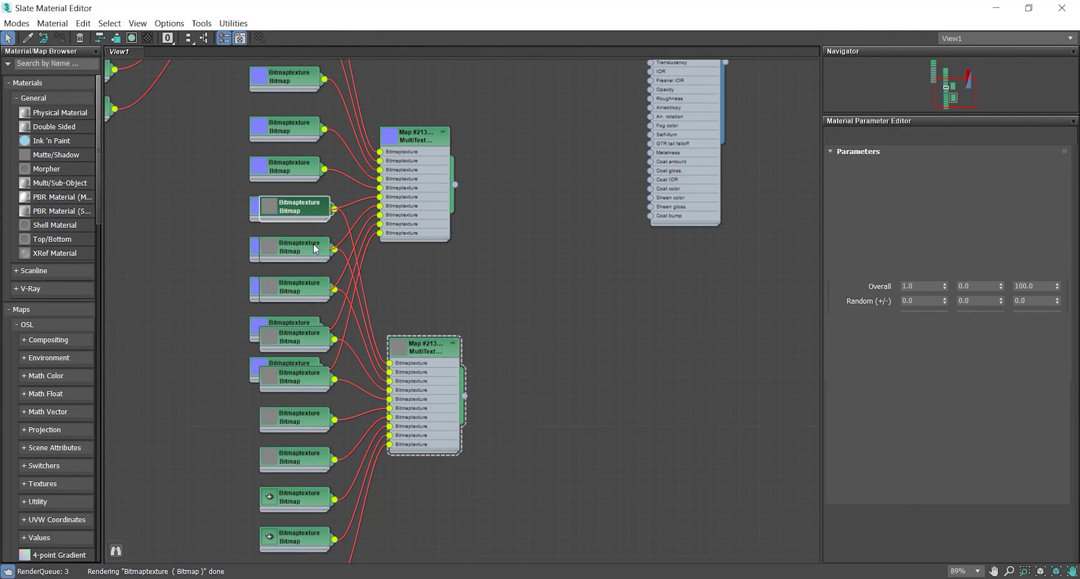
left_click(308, 423, "ctrl")
left_click(295, 459, "ctrl")
left_click(296, 498, "ctrl")
double_click(295, 537)
scroll(495, 312, "down", 1)
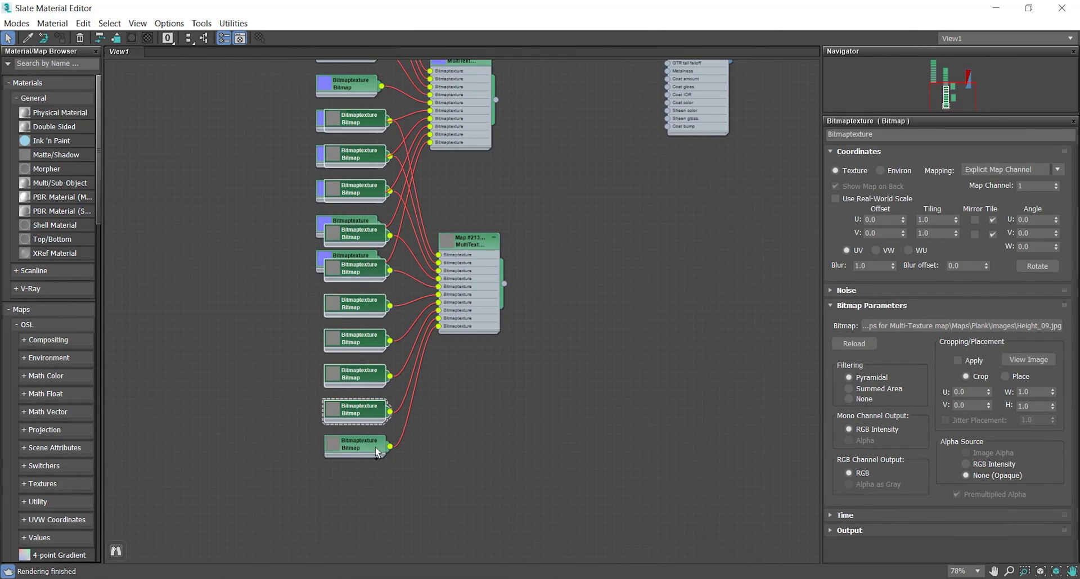
left_click(479, 243, "ctrl")
left_click_drag(478, 243, 585, 294)
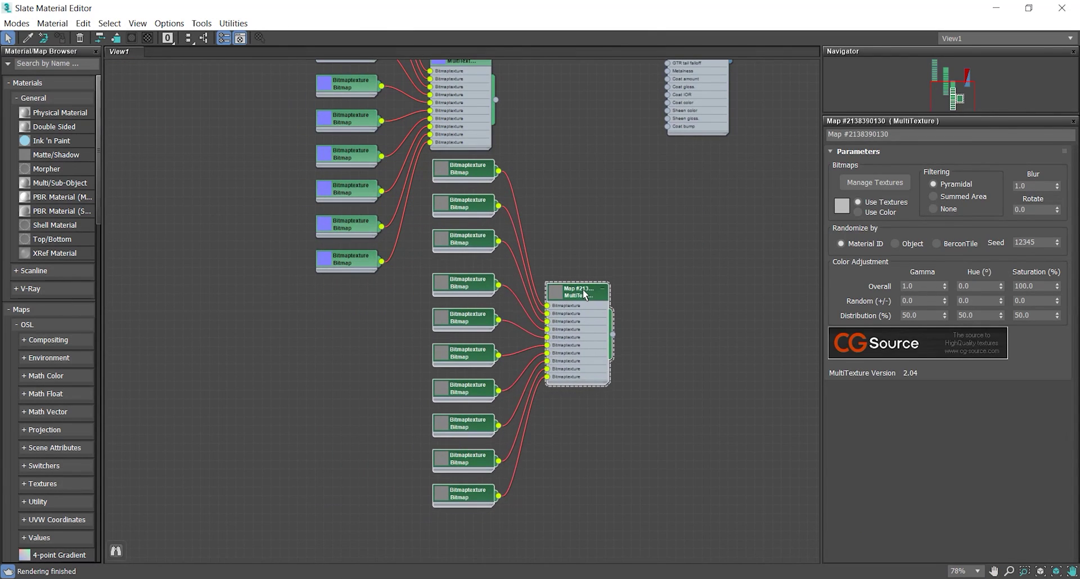
Shift the VRayMtl floor material node further to the right.
scroll(373, 367, "down", 8)
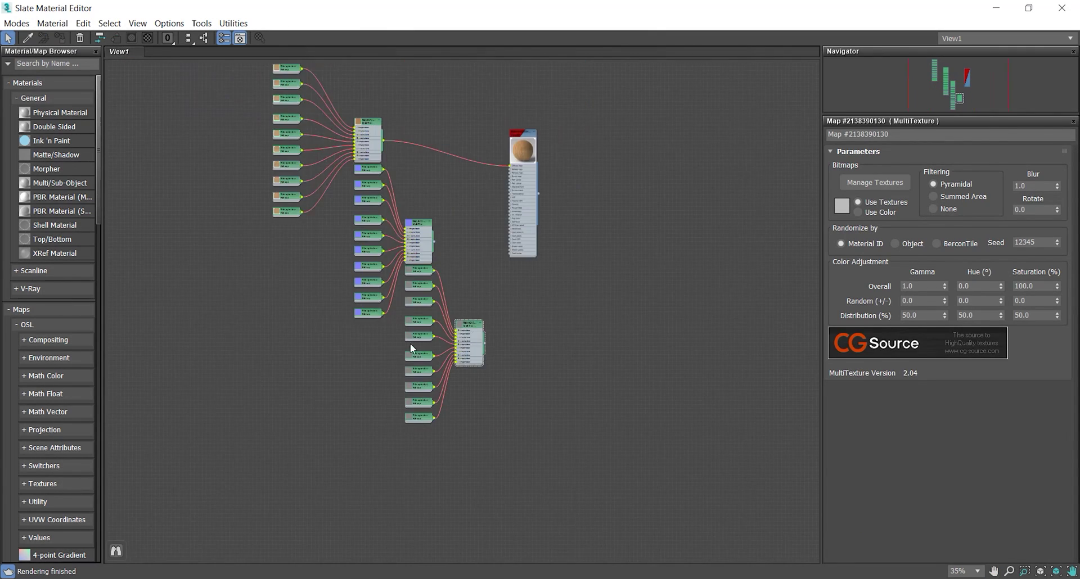
left_click_drag(469, 210, 579, 222)
scroll(476, 350, "up", 2)
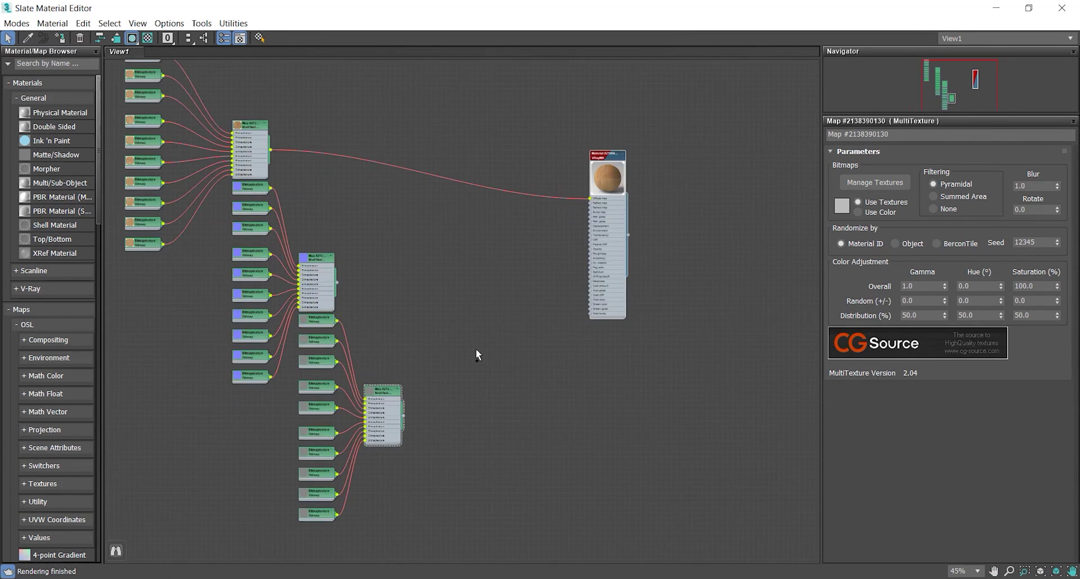
Add a VRayNormalMap node to the Slate editor canvas.
scroll(454, 338, "up", 1)
right_click(455, 250)
mouse_move(485, 270)
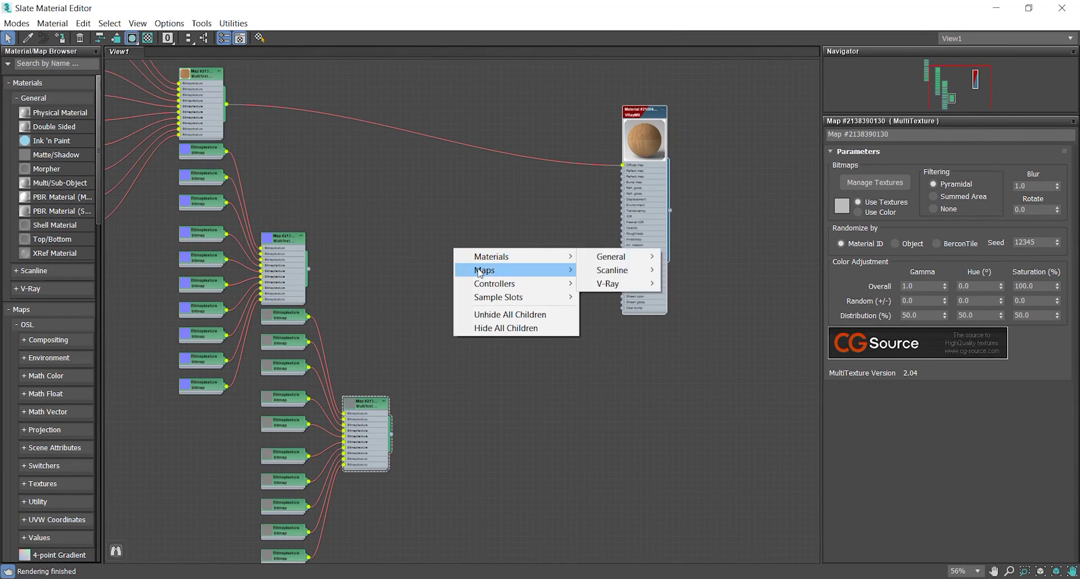
mouse_move(629, 327)
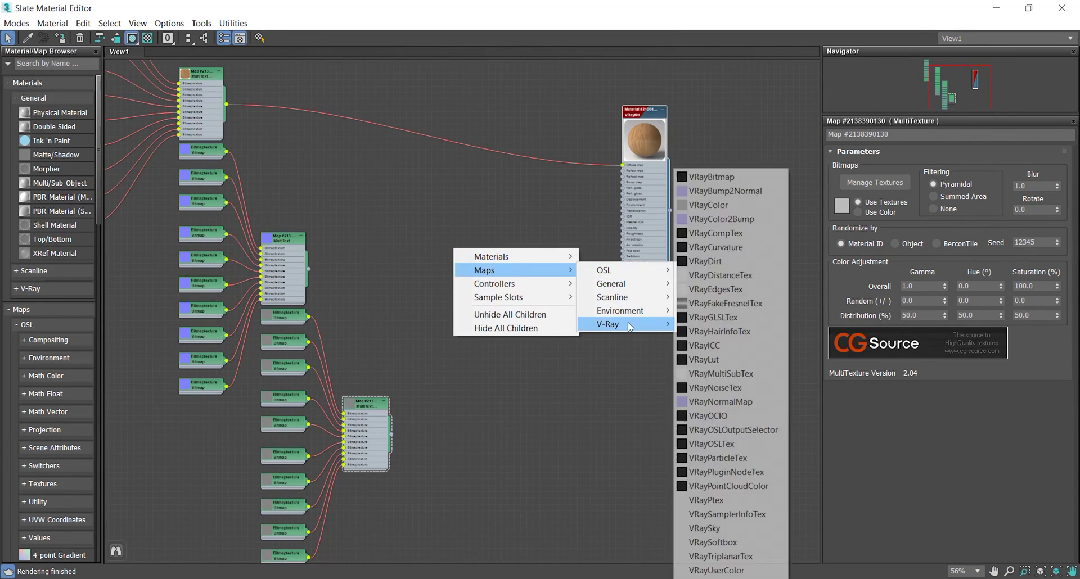
left_click(720, 402)
Wire the MultiTextures into the VRayNormalMap's Normal and Bump inputs, and its output to the VRayMtl Bump map.
scroll(409, 314, "up", 2)
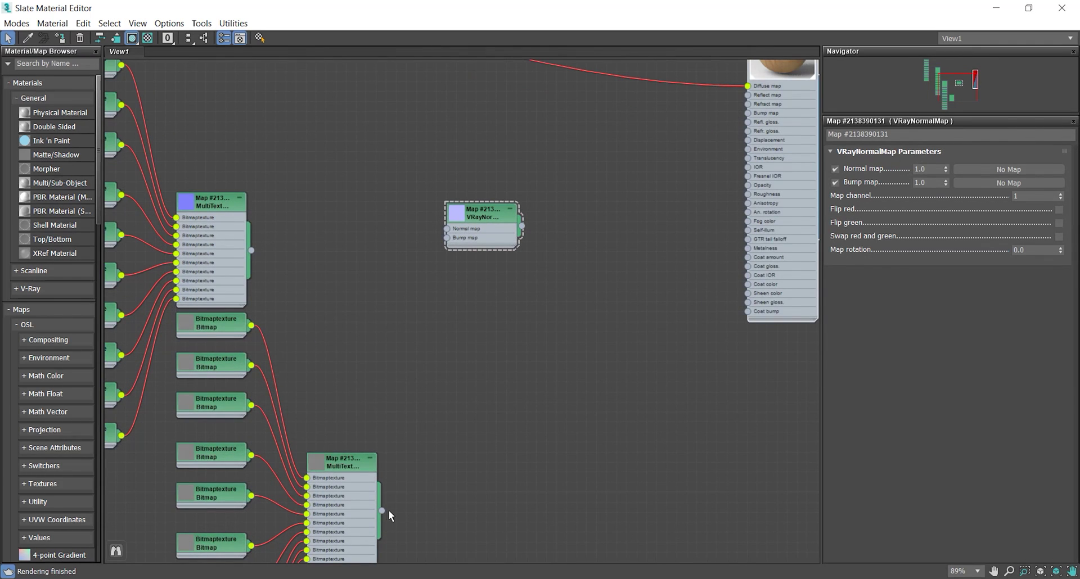
left_click_drag(385, 511, 447, 238)
left_click_drag(250, 250, 452, 230)
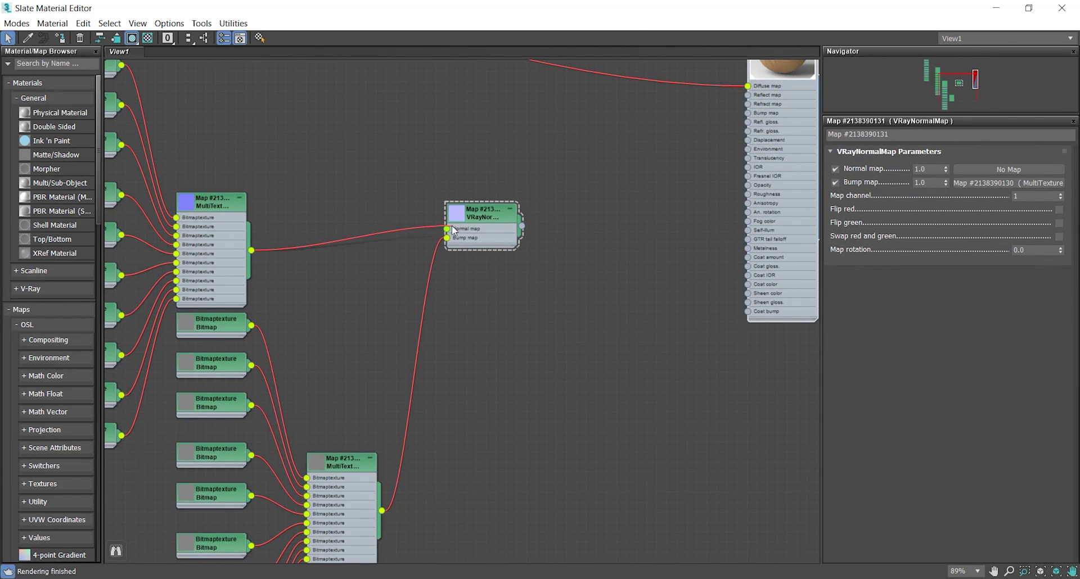
scroll(528, 297, "up", 1)
scroll(412, 326, "up", 2)
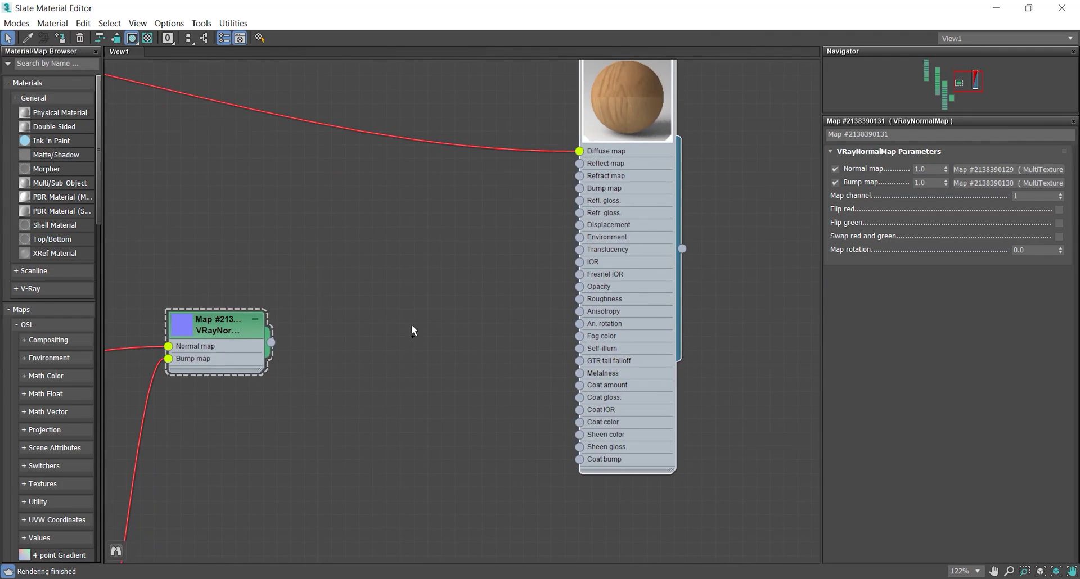
left_click_drag(405, 340, 579, 189)
Frame the whole node network and restore the material editor to a smaller window.
scroll(376, 398, "down", 4)
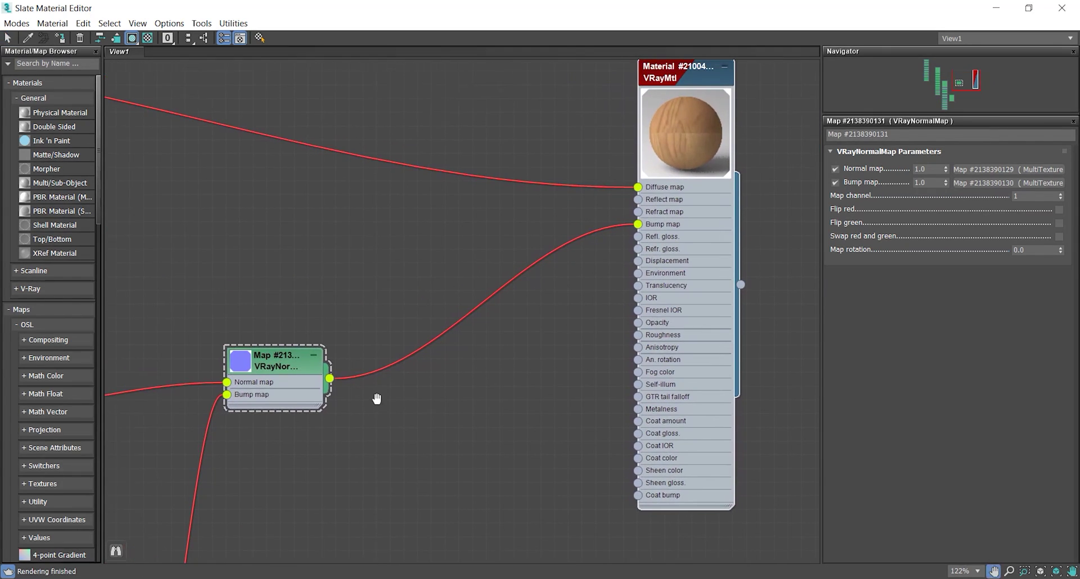
scroll(491, 248, "down", 3)
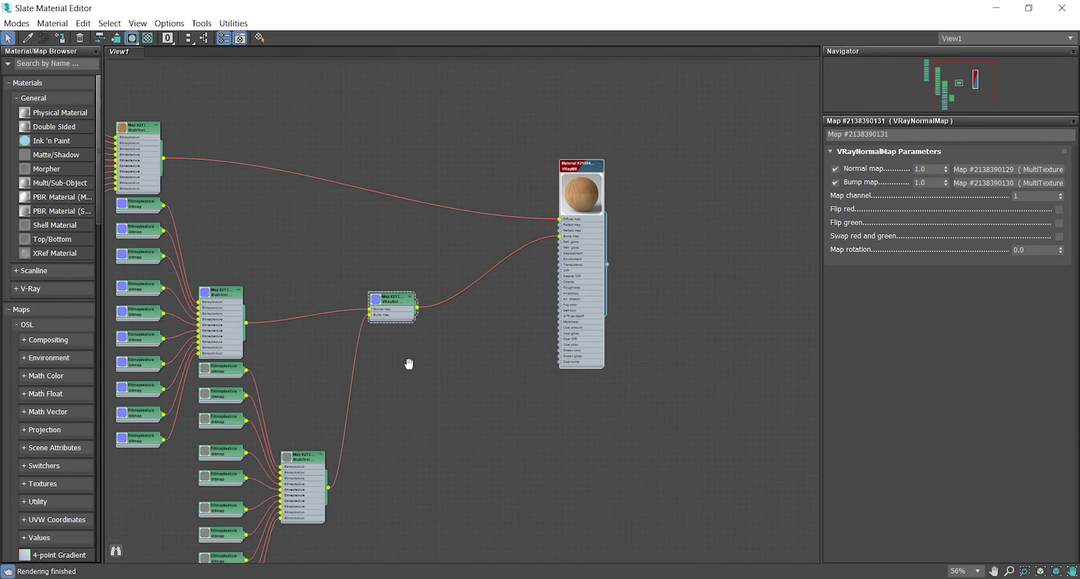
left_click_drag(409, 363, 480, 378)
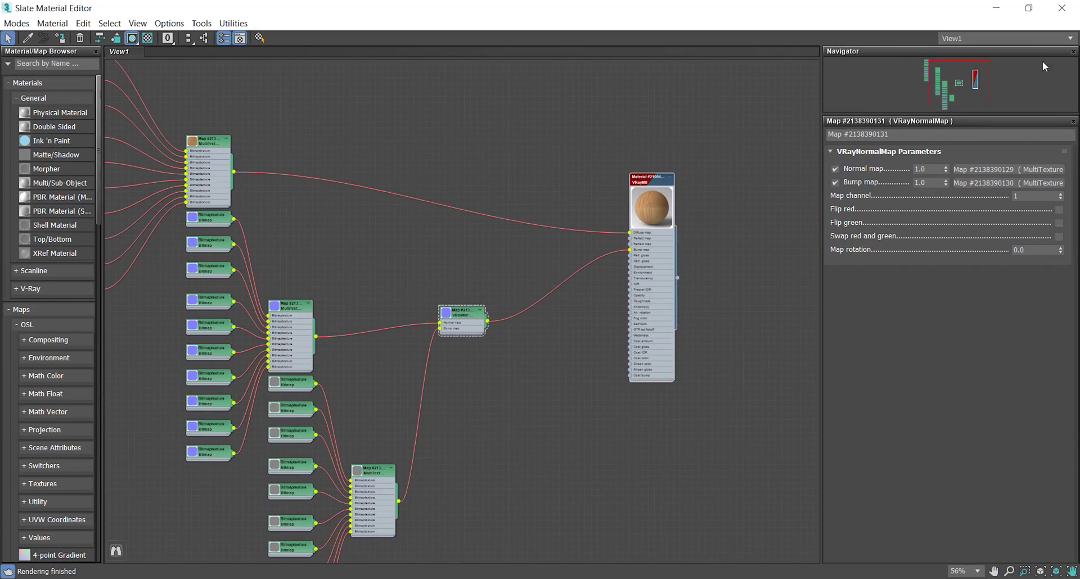
left_click(1034, 10)
Close the material editor and render a region over the lower-right floor near the chair.
left_click(748, 27)
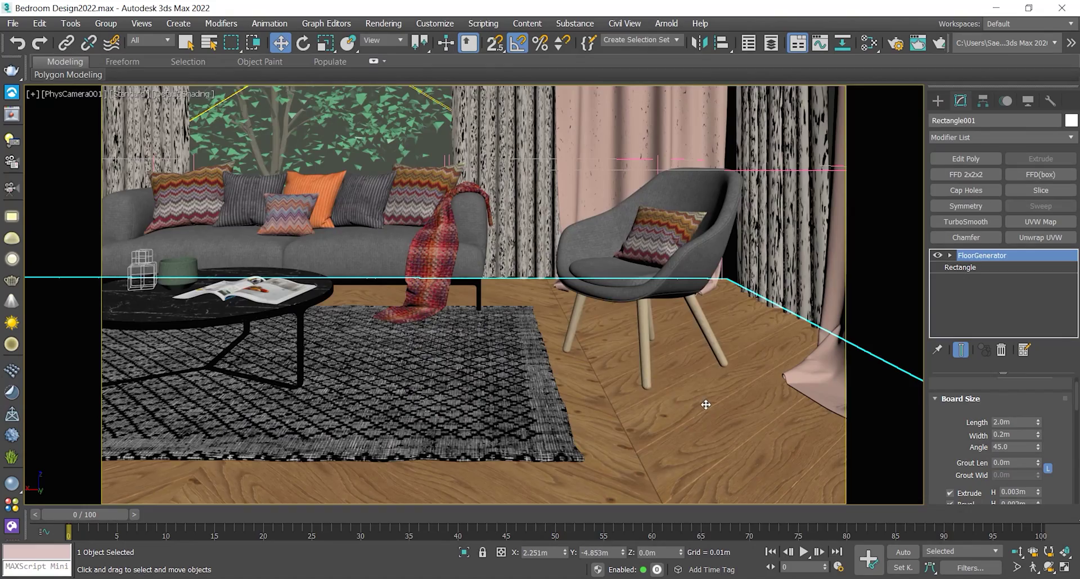
key("shift+q")
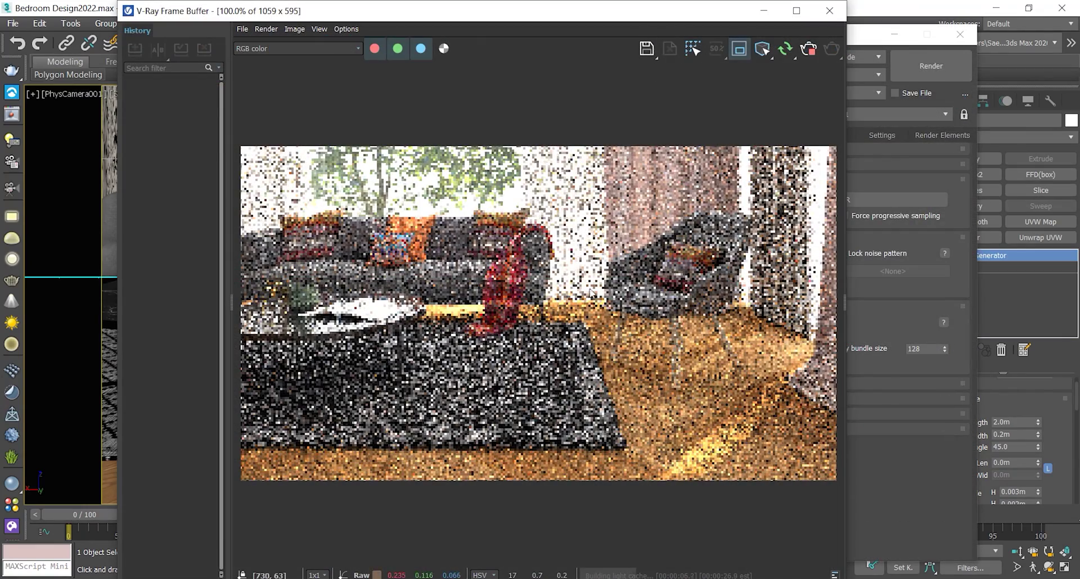
left_click_drag(589, 297, 831, 482)
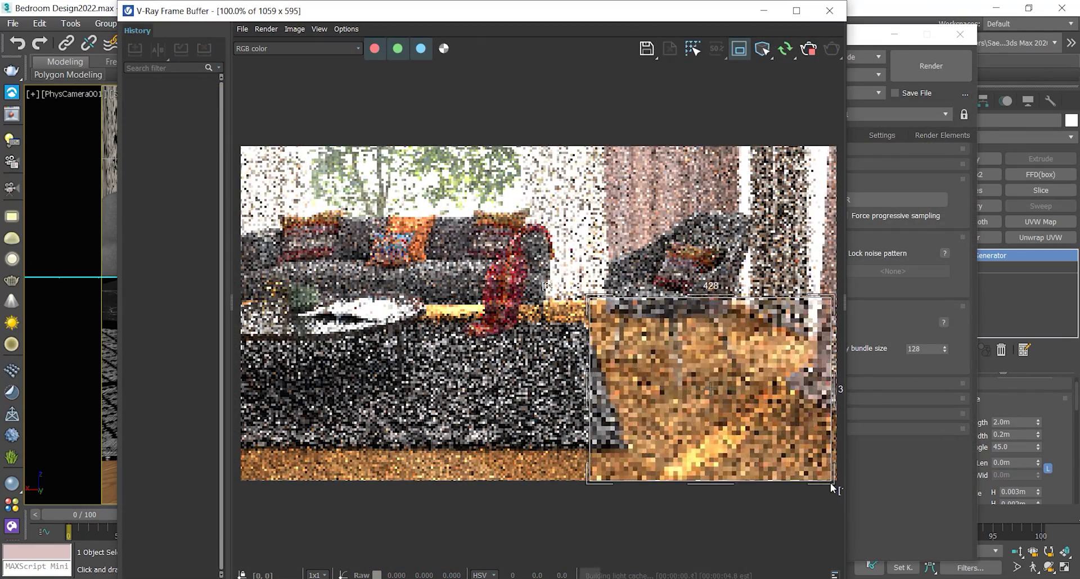
Maximize the V-Ray Frame Buffer, stop the render, and view it at 110%.
left_click(797, 12)
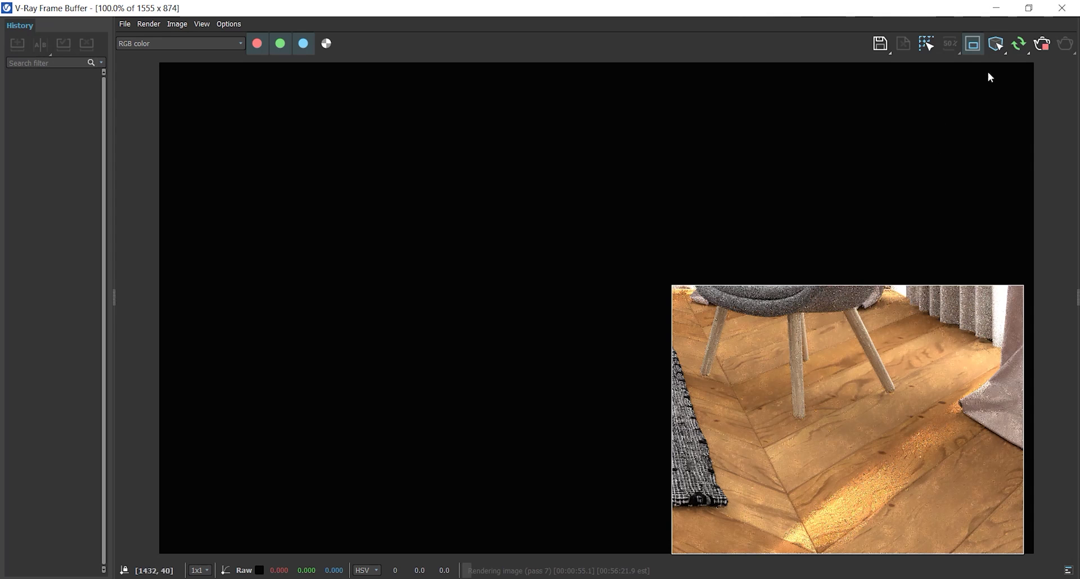
left_click(1042, 43)
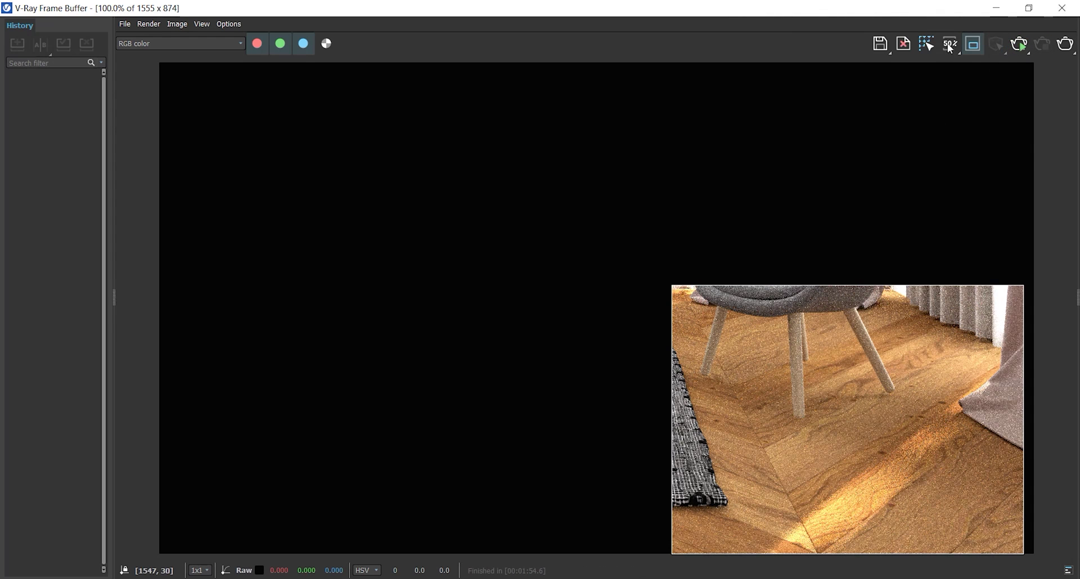
left_click(947, 43)
left_click(963, 123)
Move the frame buffer window aside and set the MultiTexture's random gamma to 0.35.
left_click(1029, 10)
left_click_drag(715, 14, 315, 39)
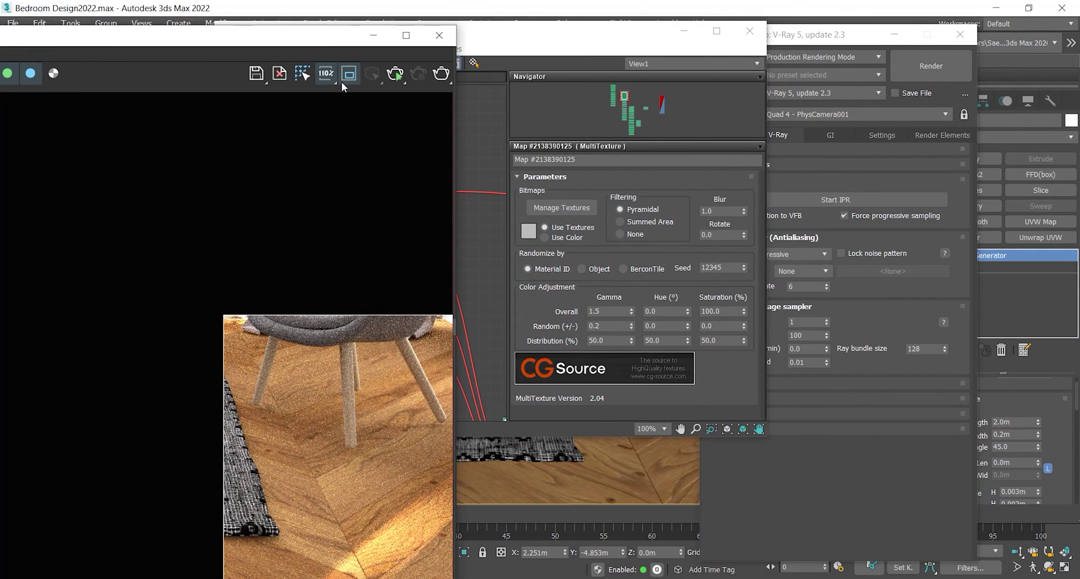
double_click(595, 326)
type("0.35")
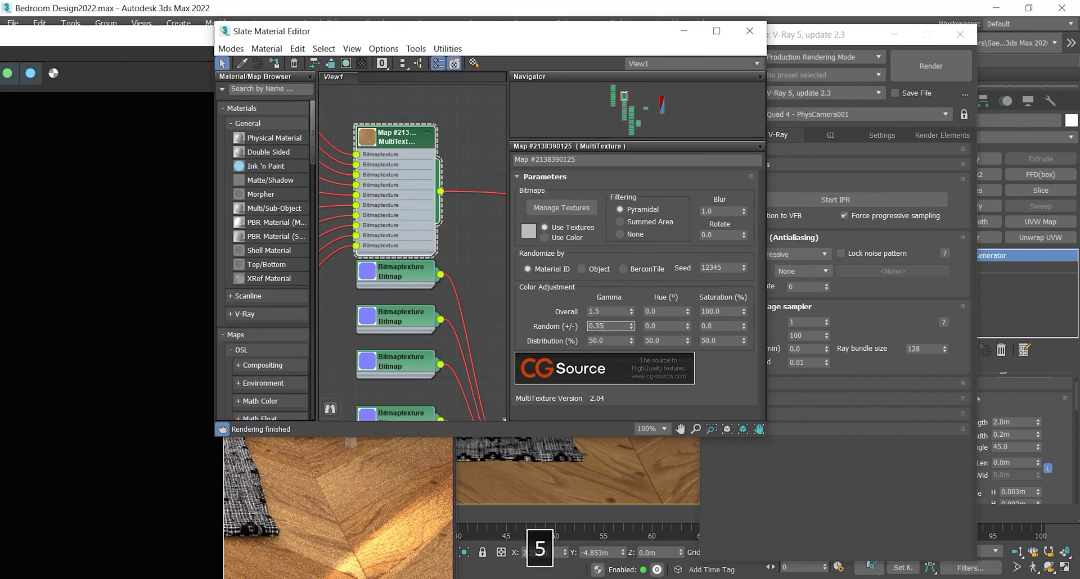
key("Return")
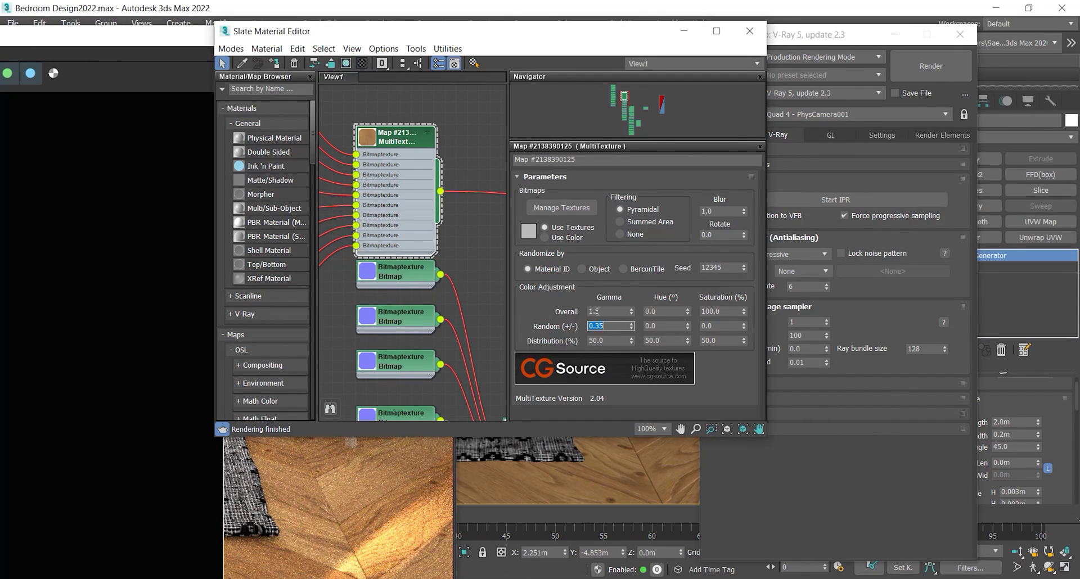
Set the MultiTexture's overall gamma to 1.8 and bring the frame buffer back to the front.
double_click(597, 311)
type("2")
key("Return")
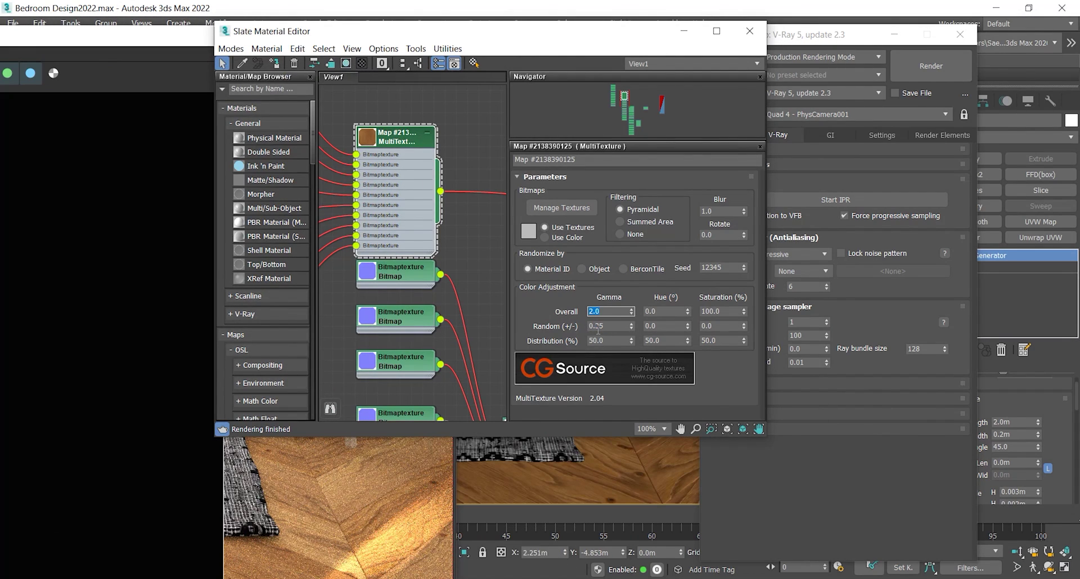
type("1.8")
key("Return")
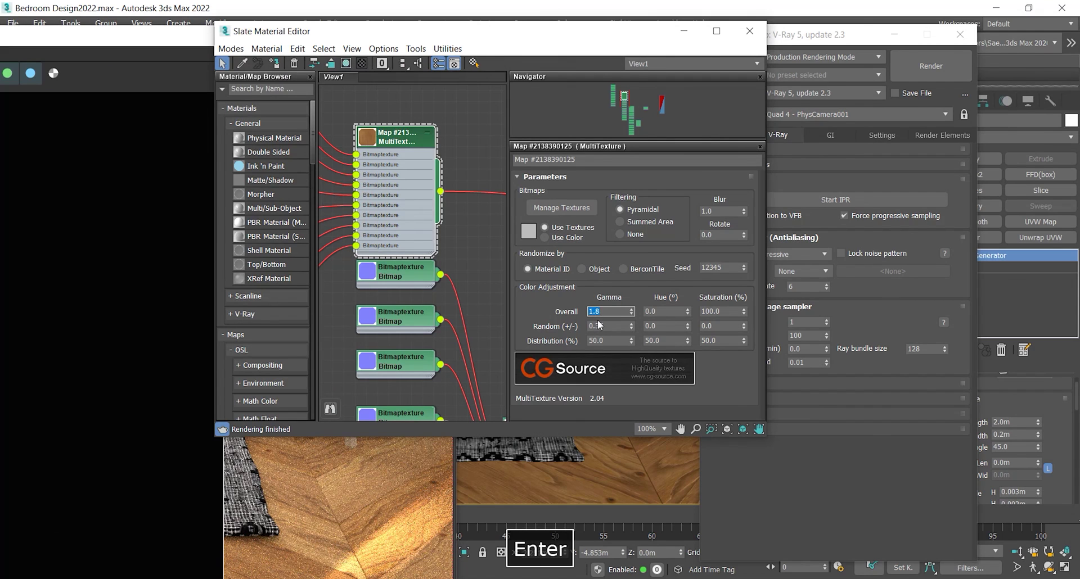
left_click(112, 282)
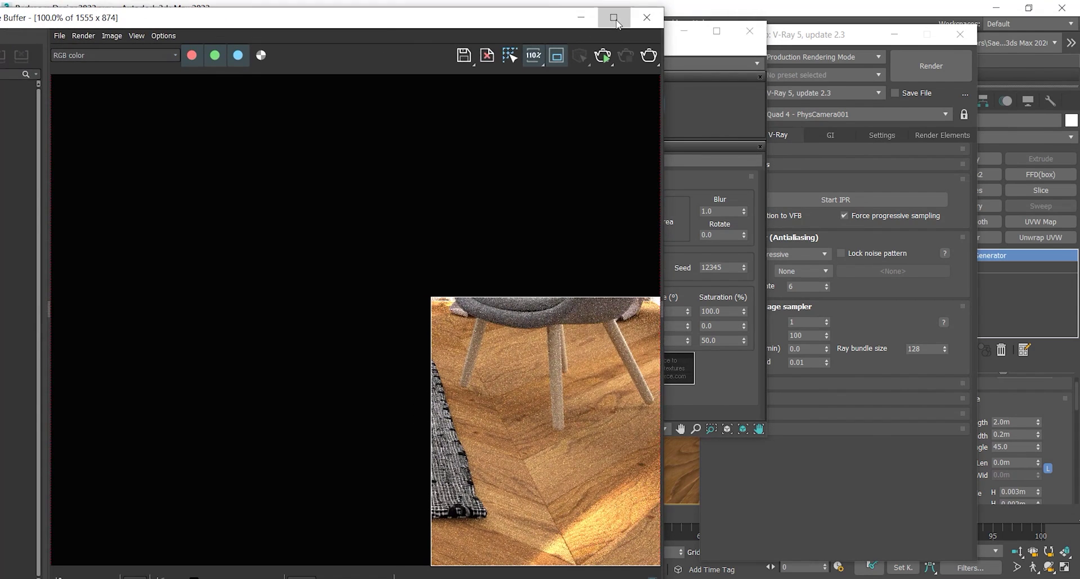